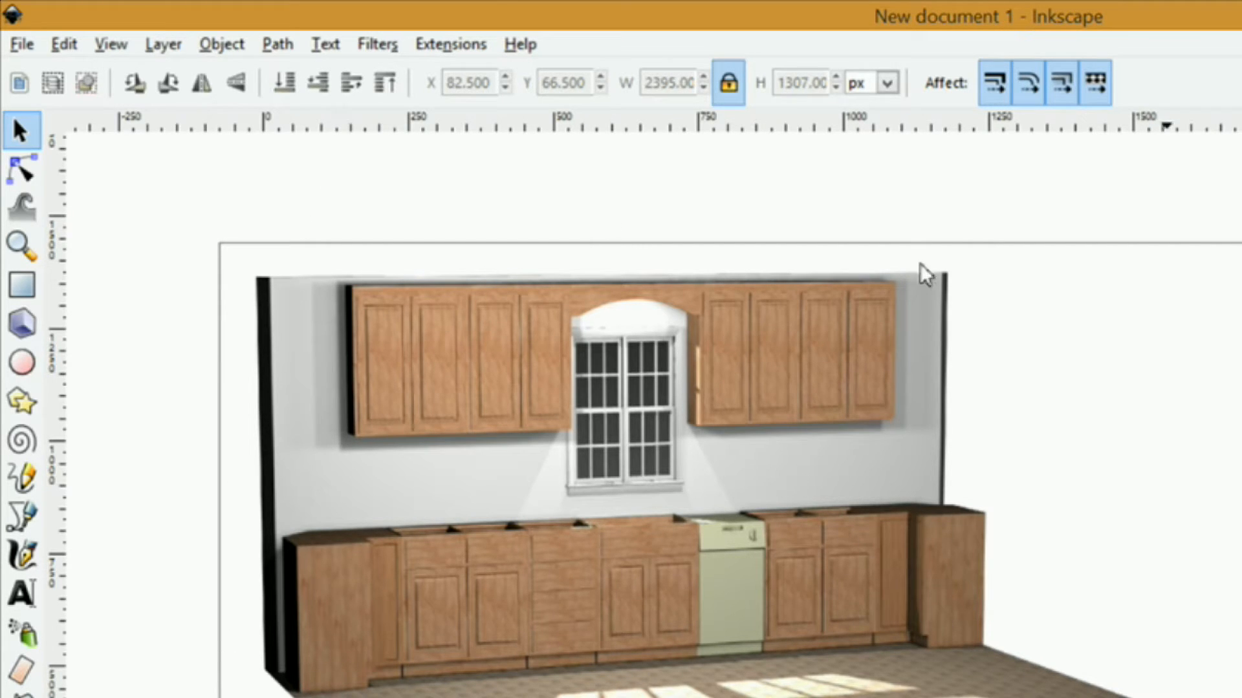
left_click(222, 44)
mouse_move(247, 220)
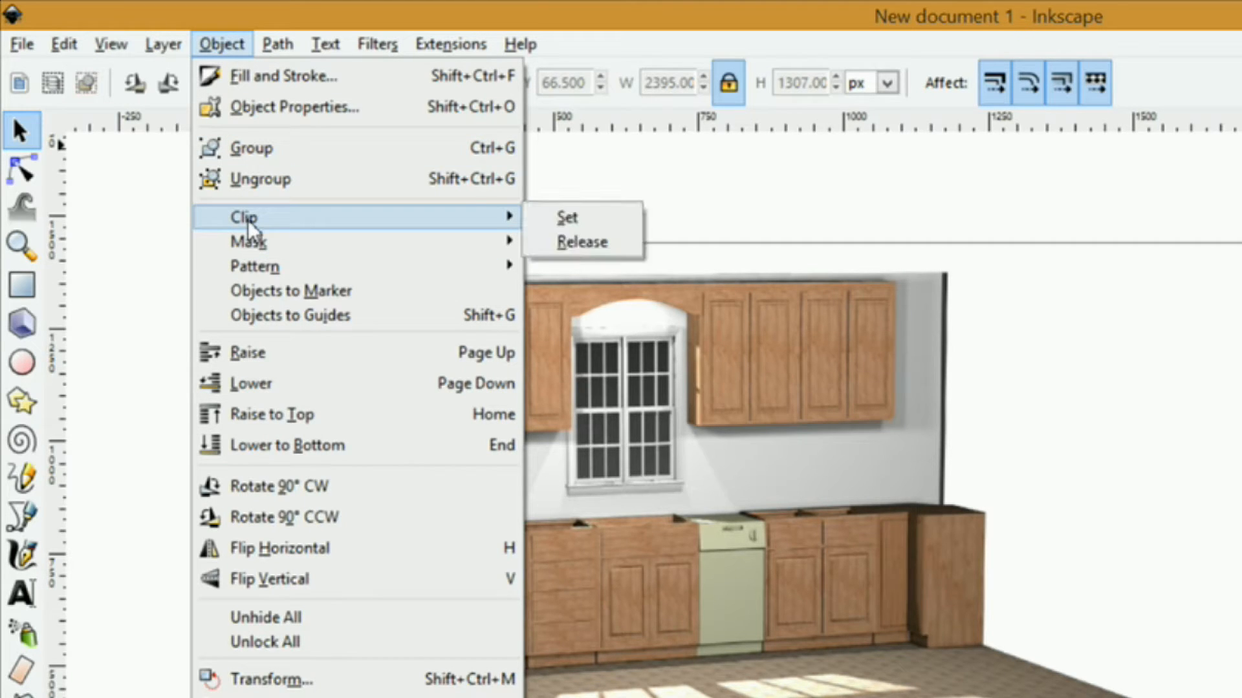
left_click(639, 218)
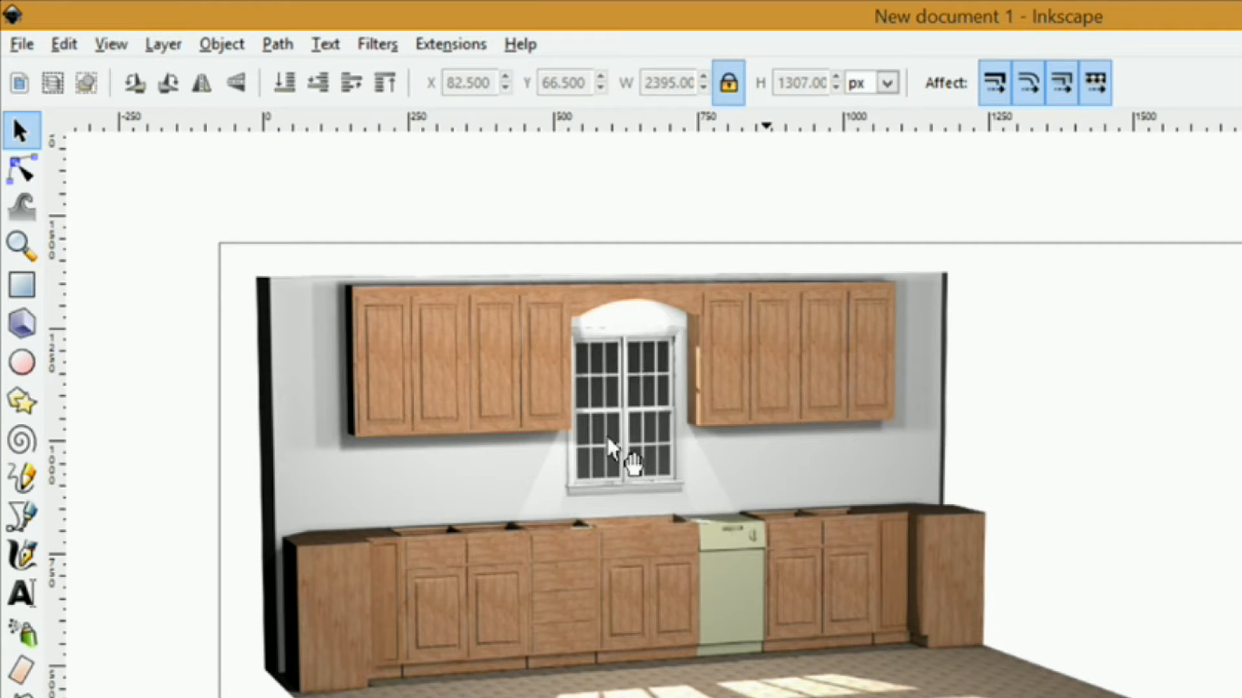
key("minus")
key("plus")
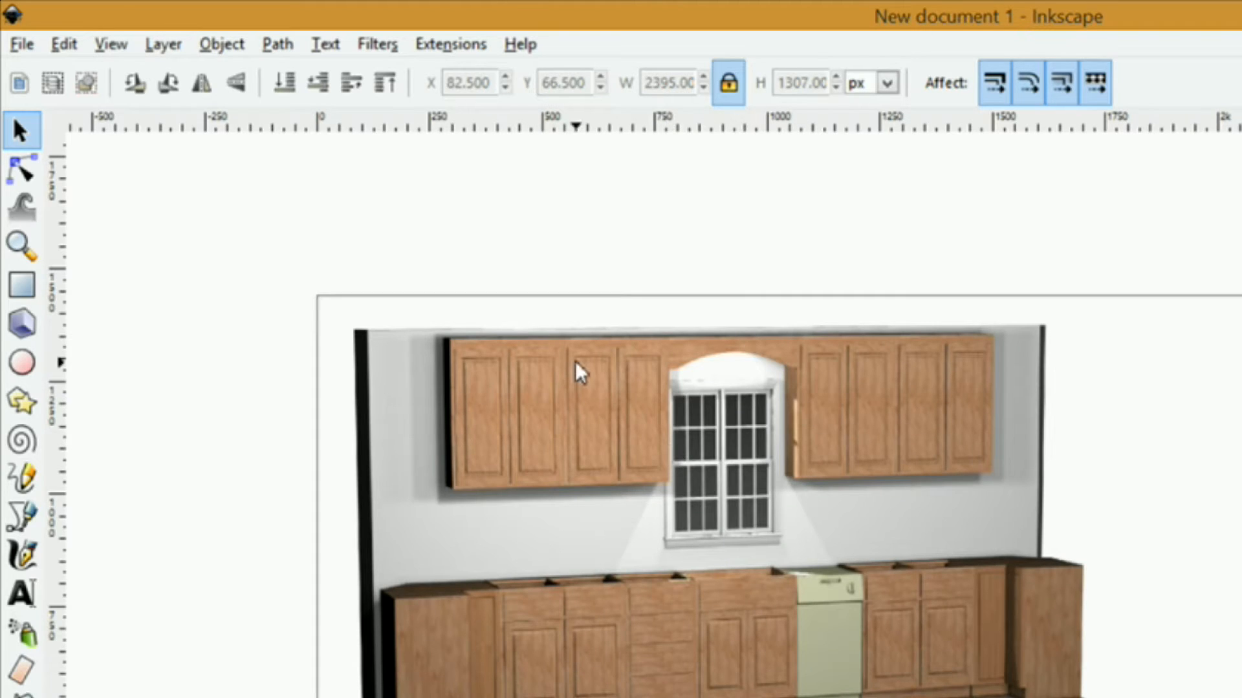
left_click(235, 45)
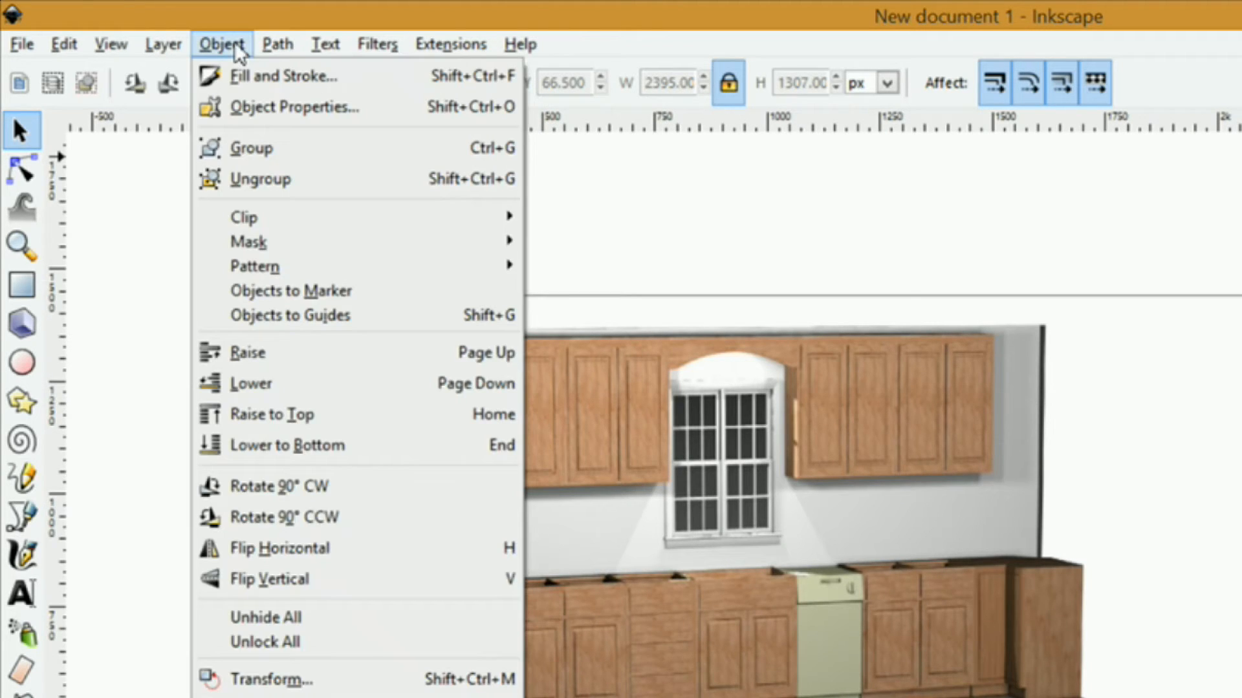
mouse_move(262, 243)
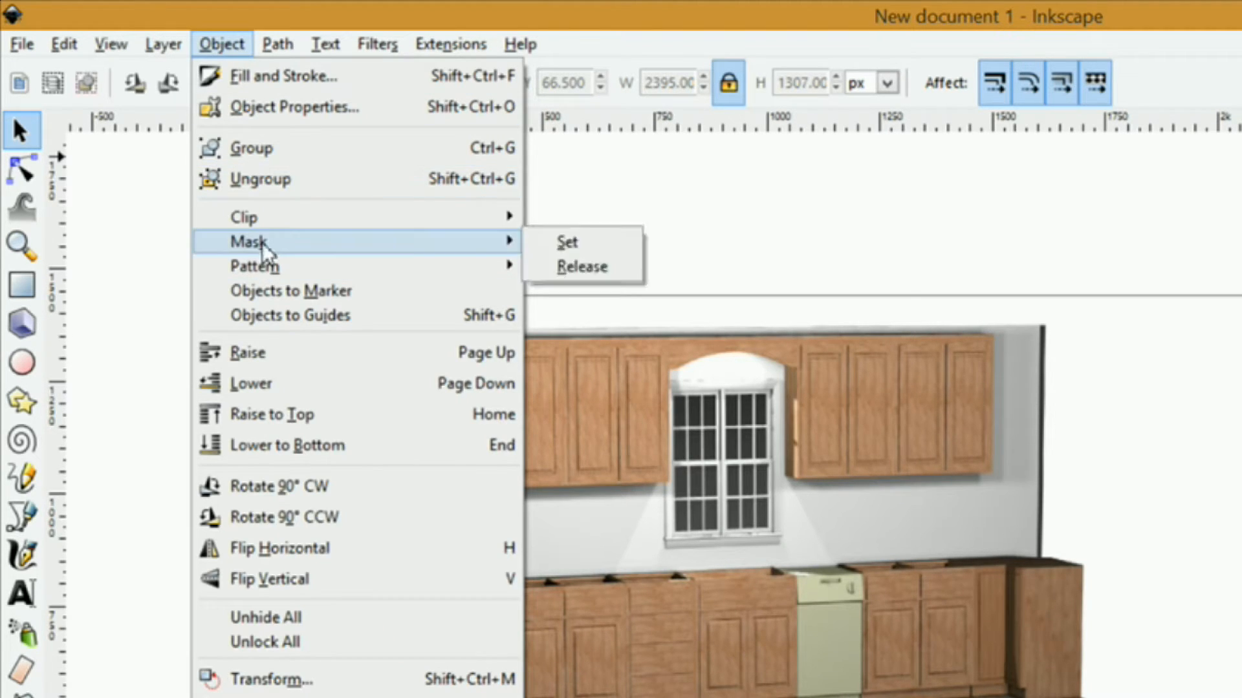
left_click(591, 242)
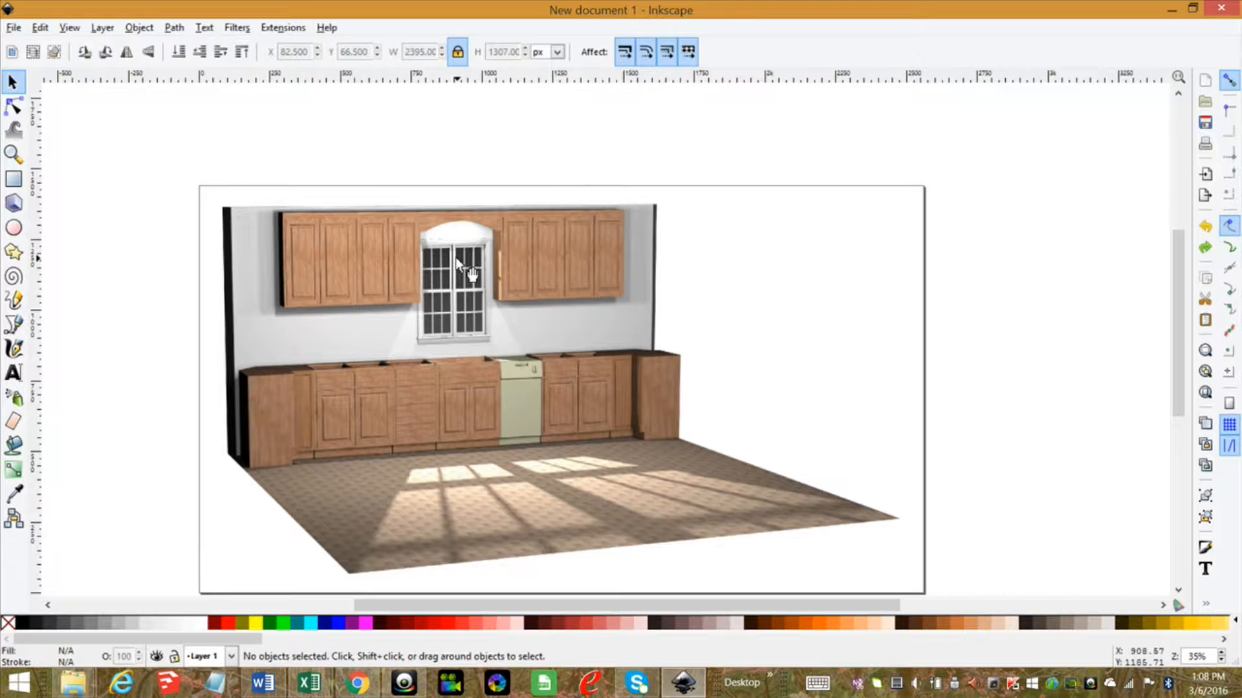
left_click(458, 260)
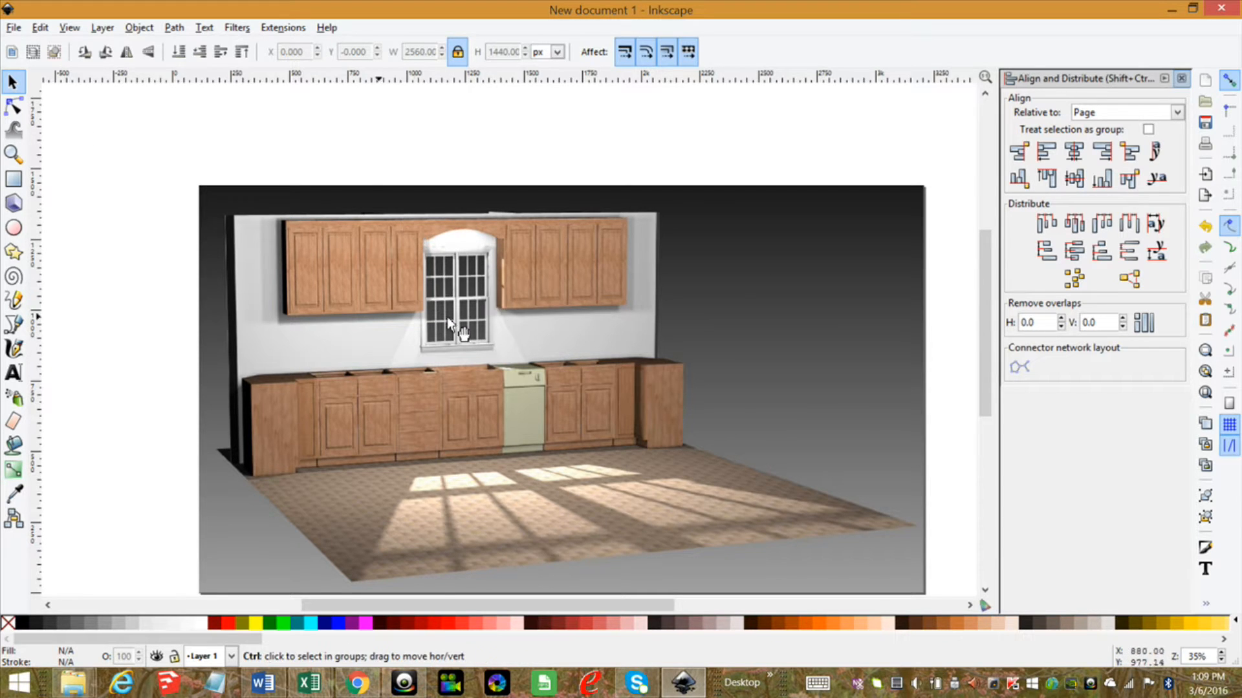
Step: Trace the upper-left window pane as a closed four-cornered path with straight Bezier segments
scroll(444, 323, "up", 3)
scroll(423, 202, "up", 3)
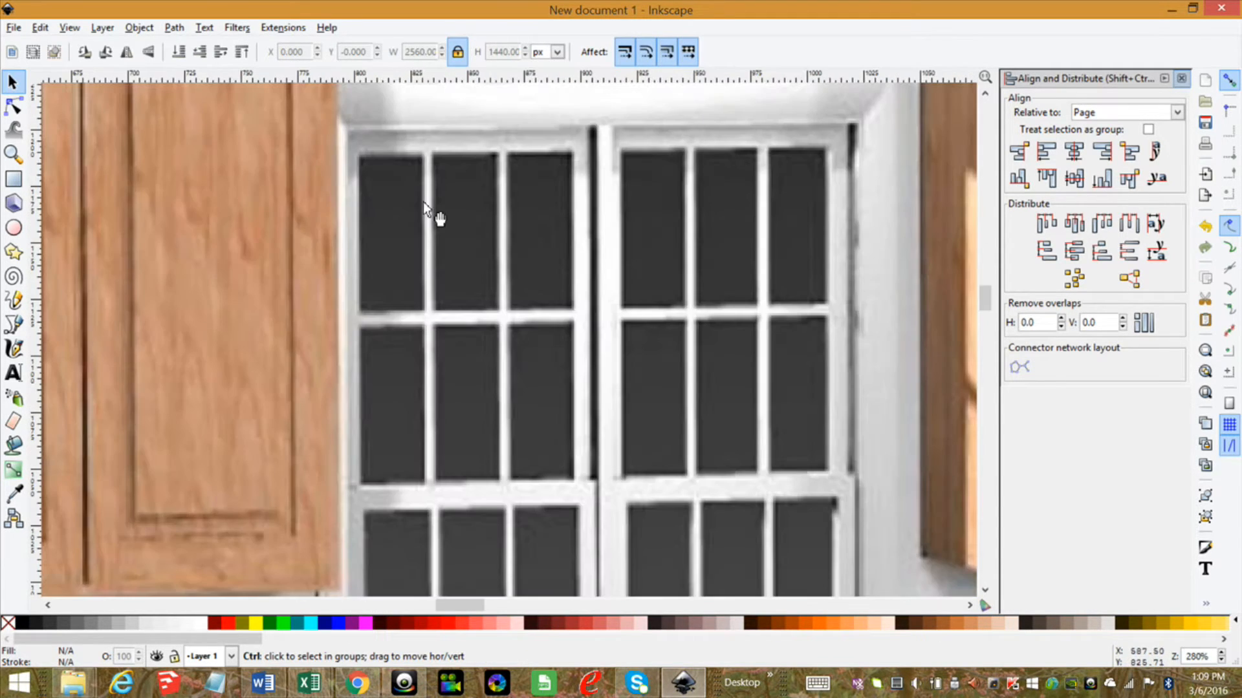
left_click(14, 105)
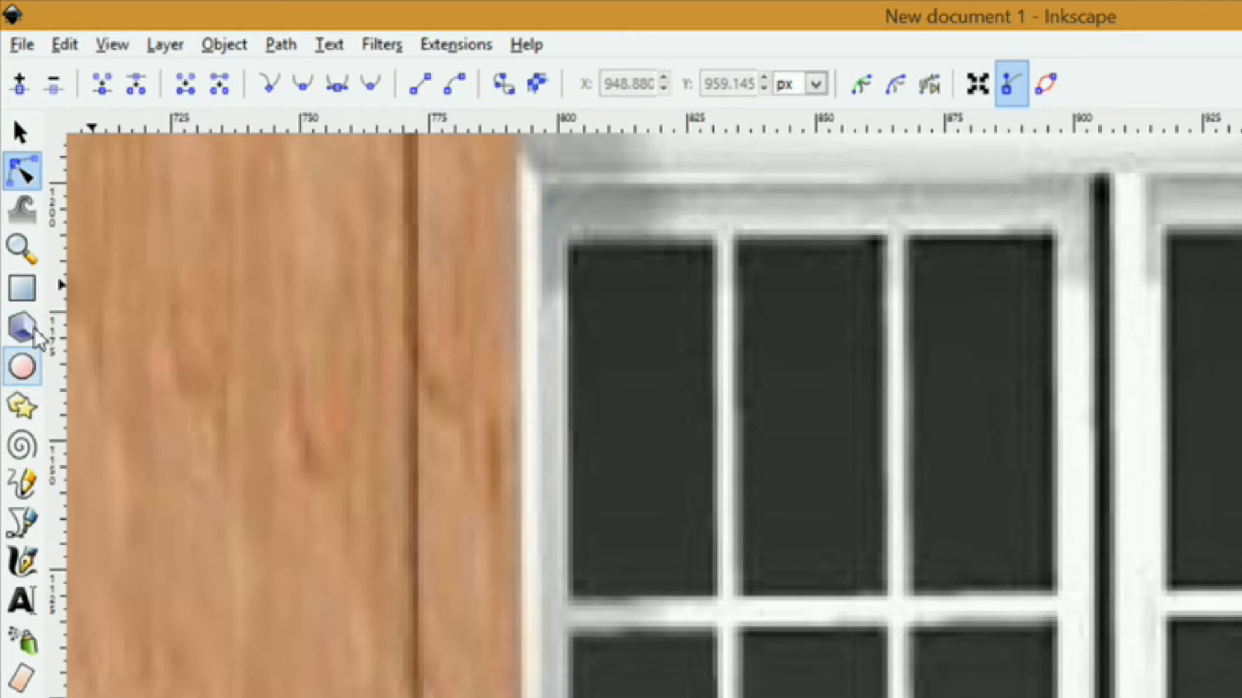
left_click(21, 523)
left_click(569, 239)
left_click(716, 241)
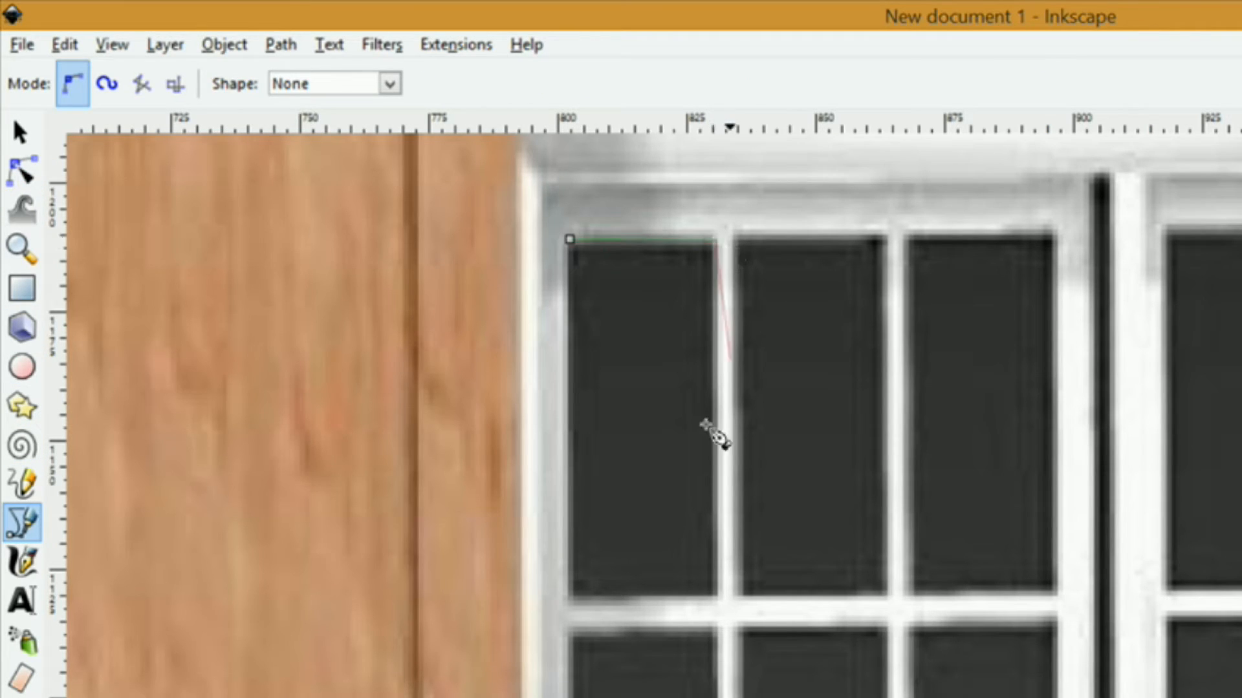
left_click(715, 595)
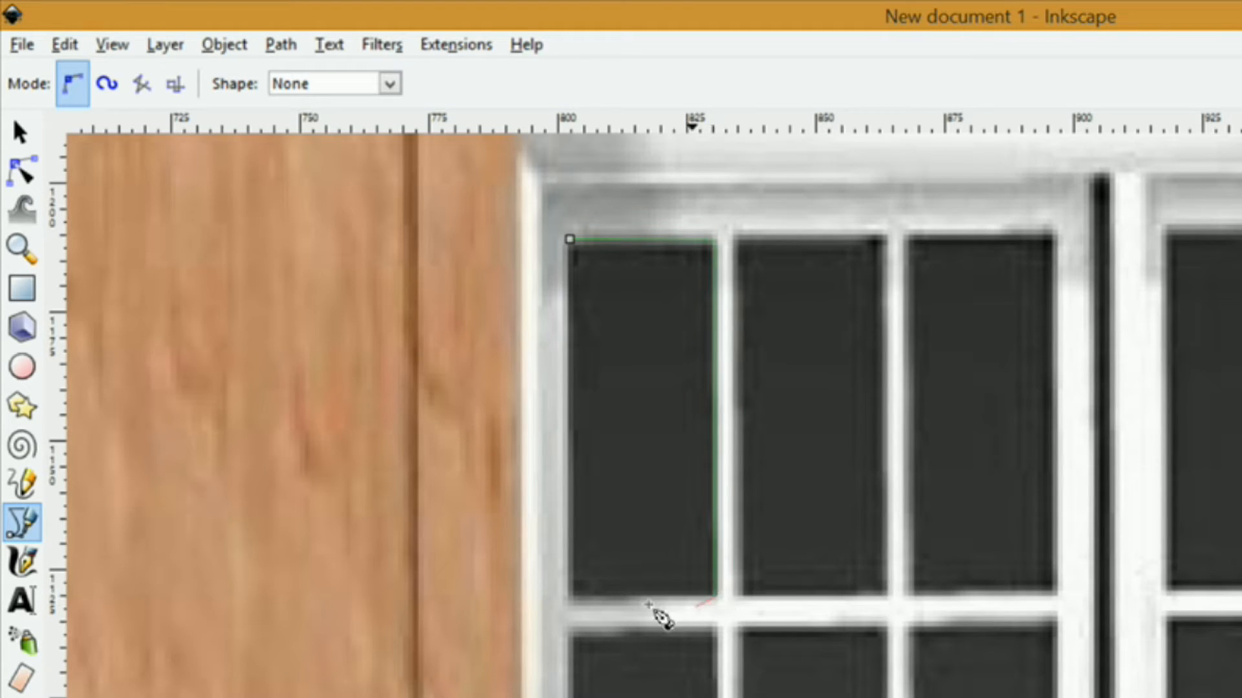
left_click(570, 599)
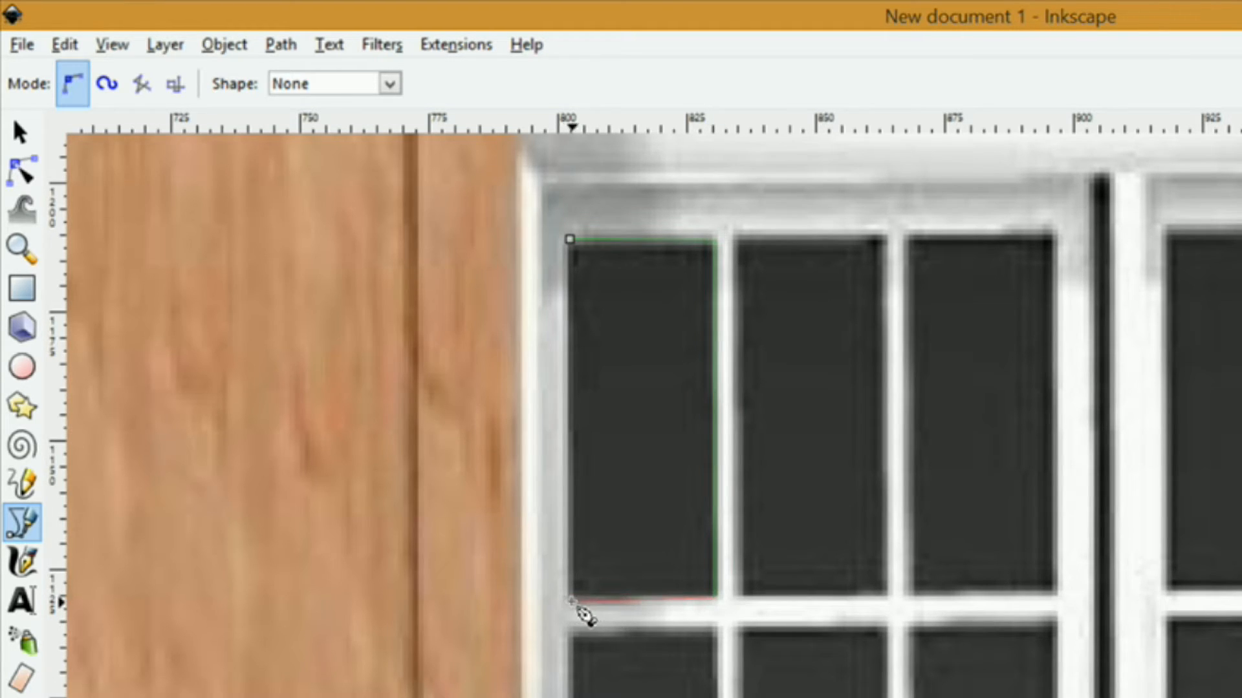
left_click(569, 239)
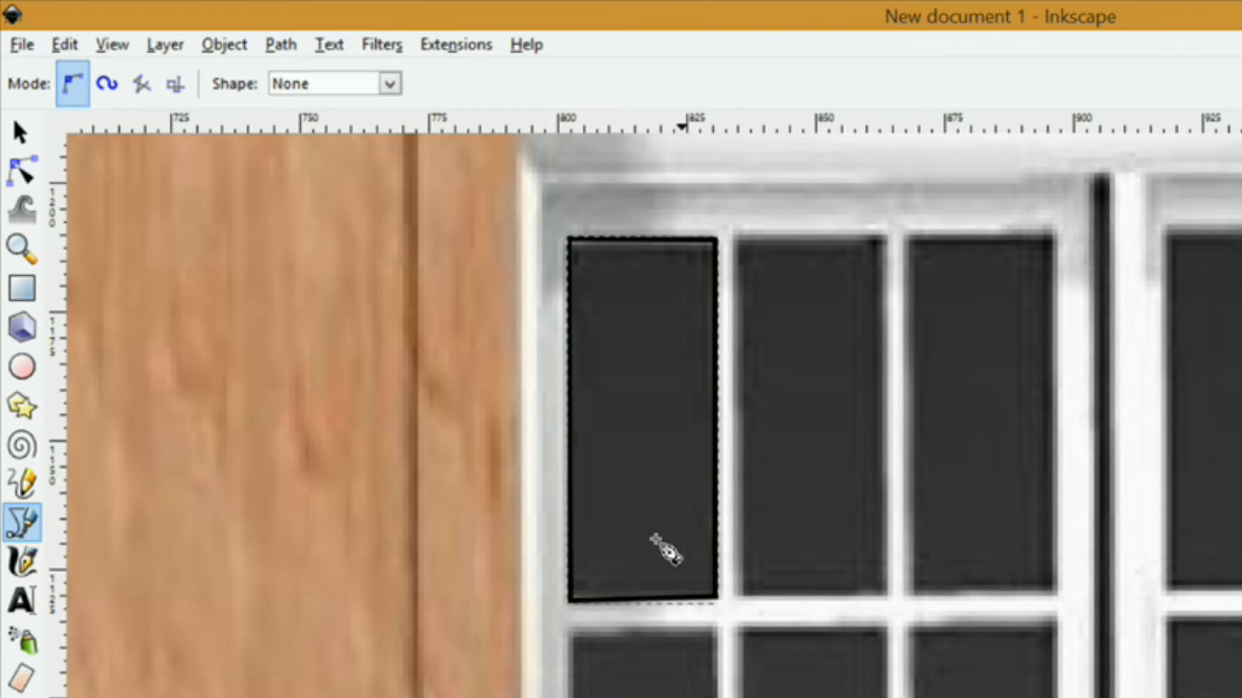
Step: Fine-tune the lower-left, upper-left and upper-right corner nodes of the traced path to fit the window pane
key("n")
left_click_drag(570, 598, 572, 598)
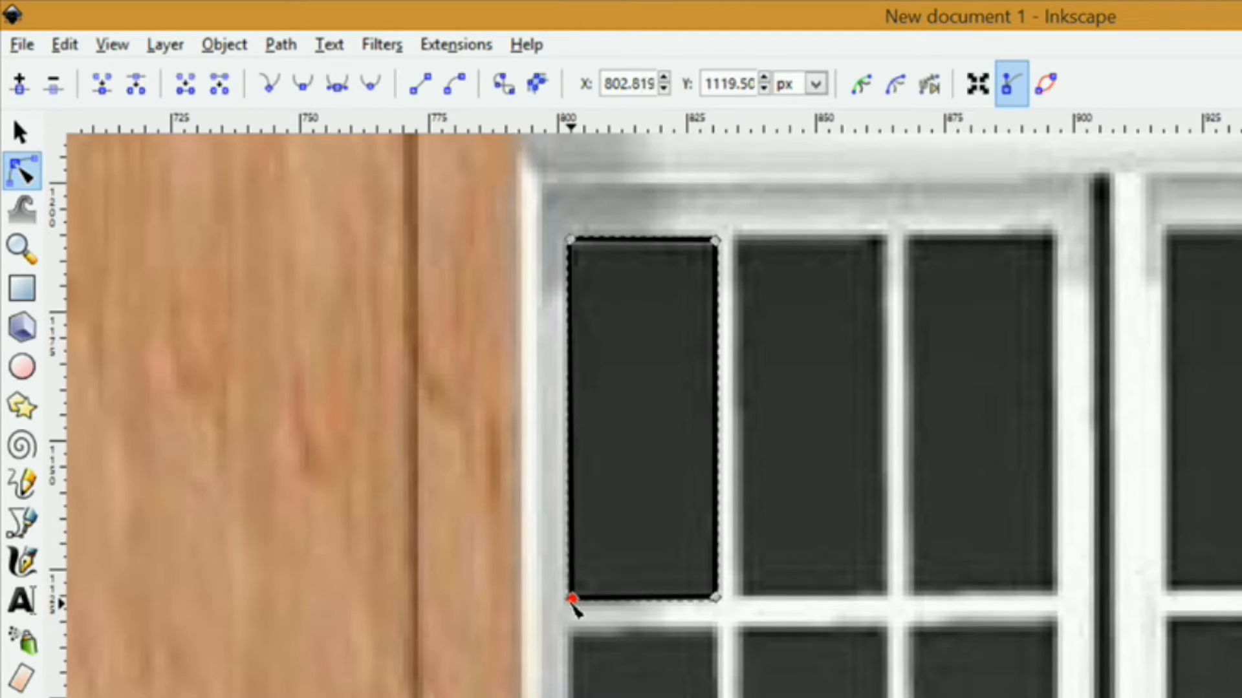
left_click_drag(570, 241, 569, 243)
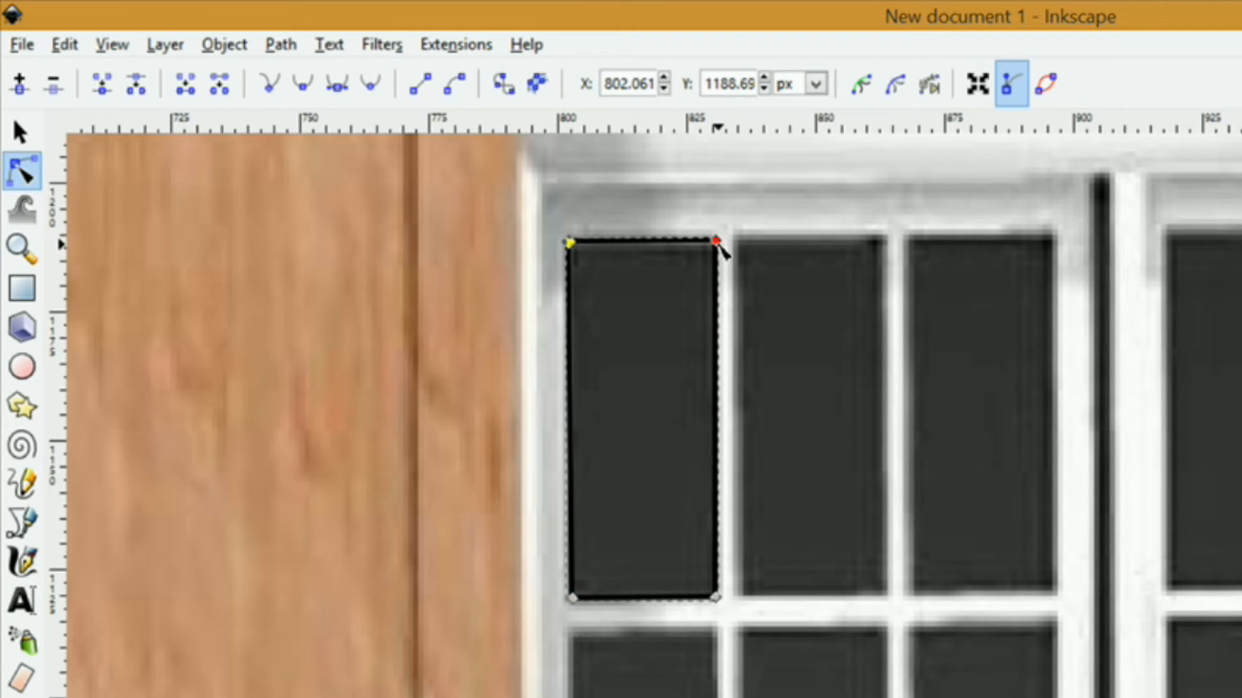
left_click_drag(716, 243, 716, 250)
key("s")
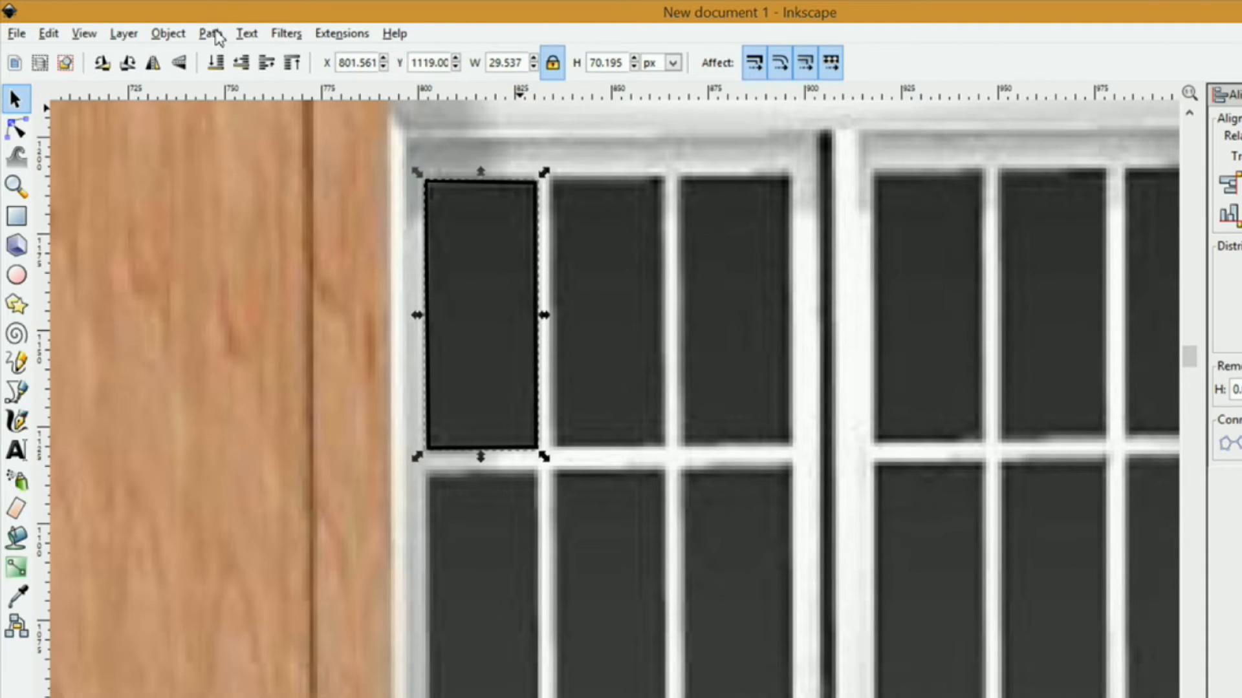
Step: Open Fill and Stroke and give the traced pane shape a flat red fill (#FF0000)
left_click(169, 34)
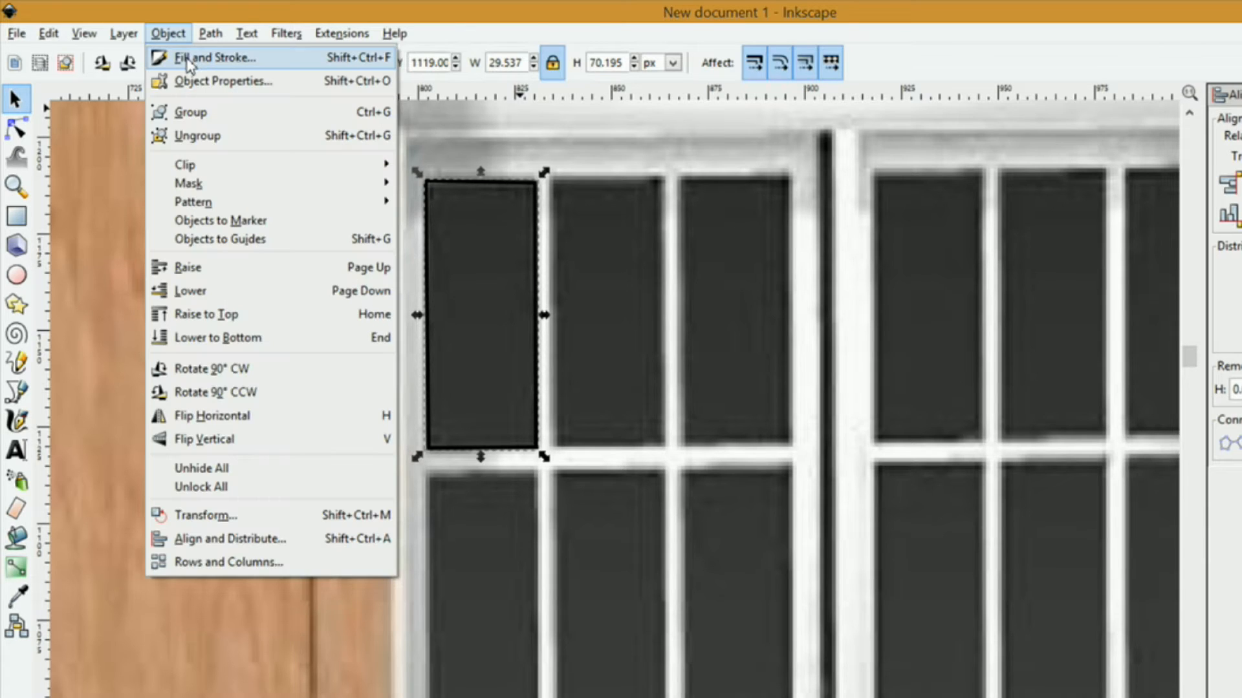
left_click(189, 60)
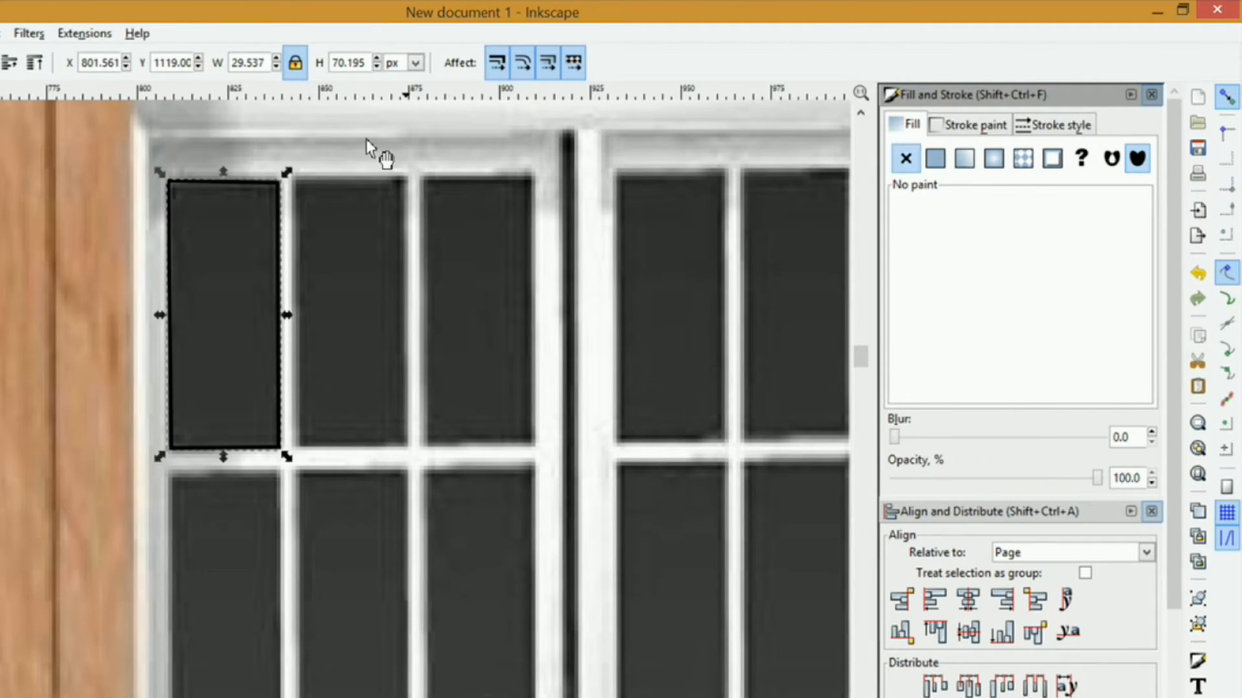
left_click(939, 162)
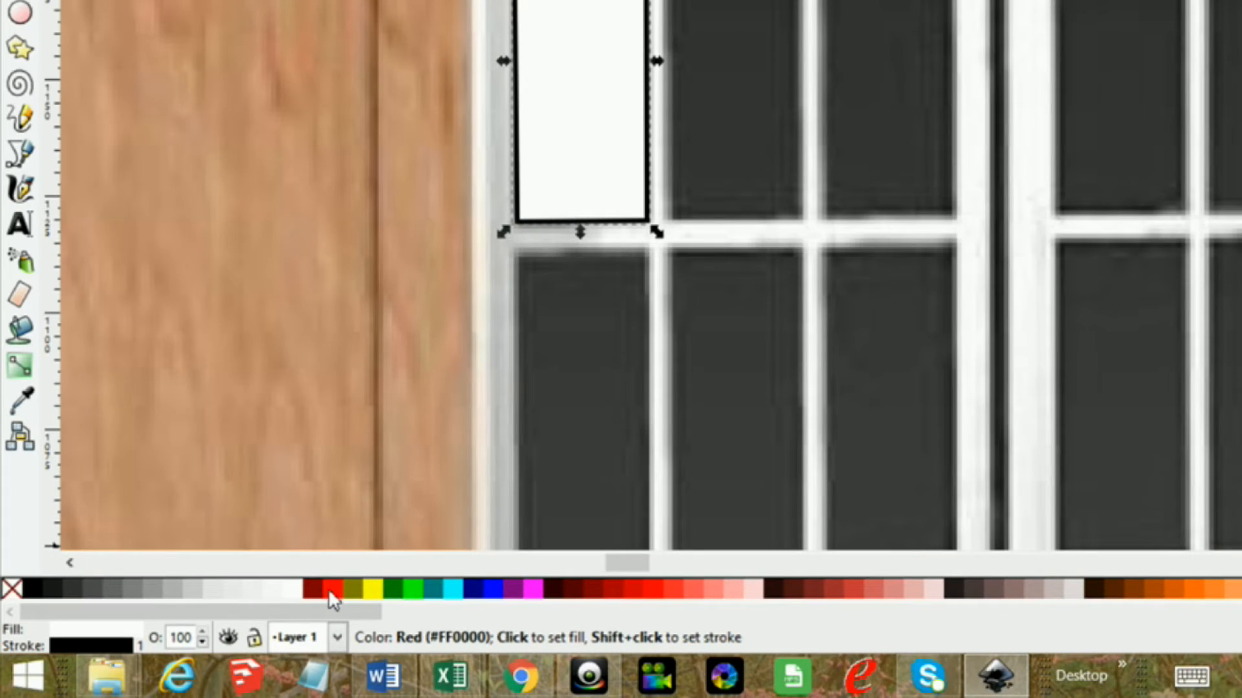
left_click(331, 590)
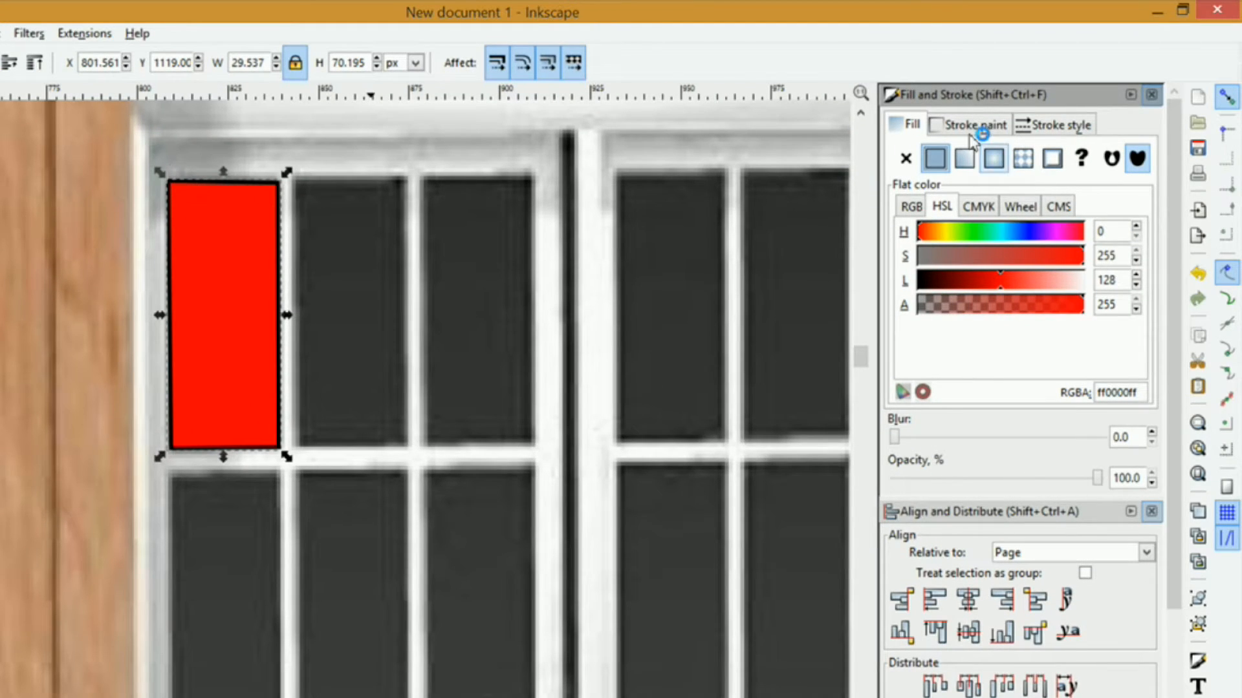
Step: Set the red pane shape's stroke width to 0.3 px
left_click(1047, 126)
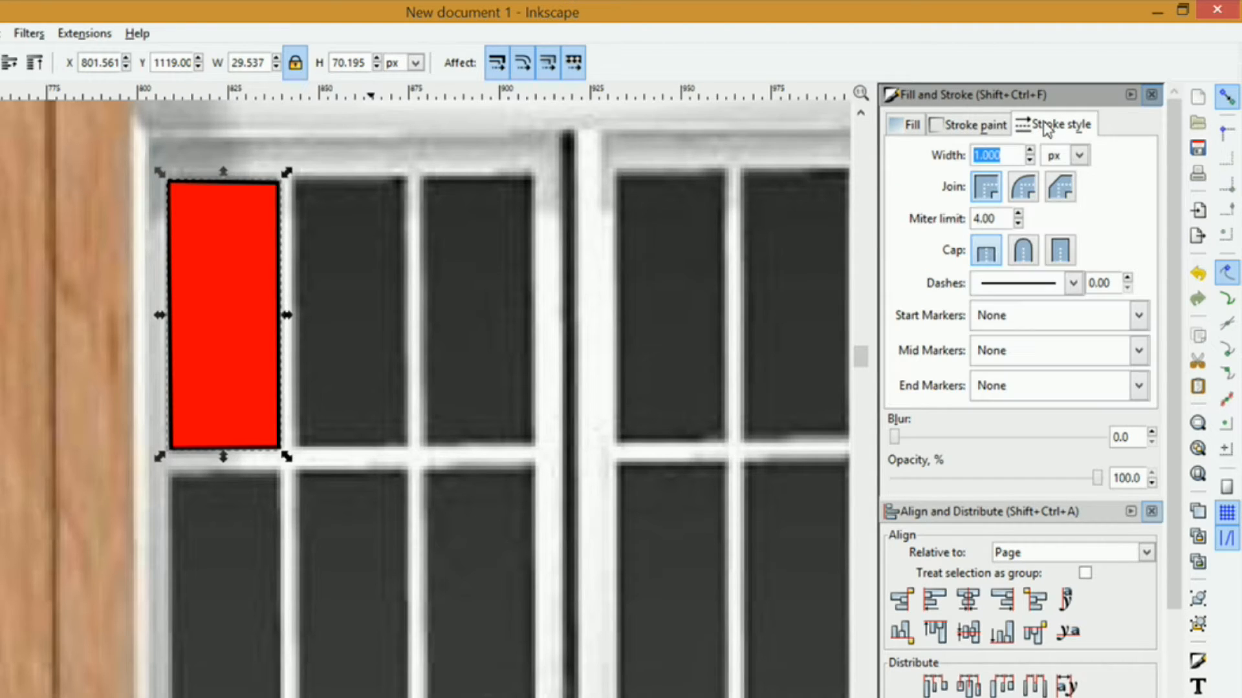
left_click(1029, 160)
left_click(1029, 160)
left_click(1029, 160)
left_click(1030, 160)
left_click(1029, 160)
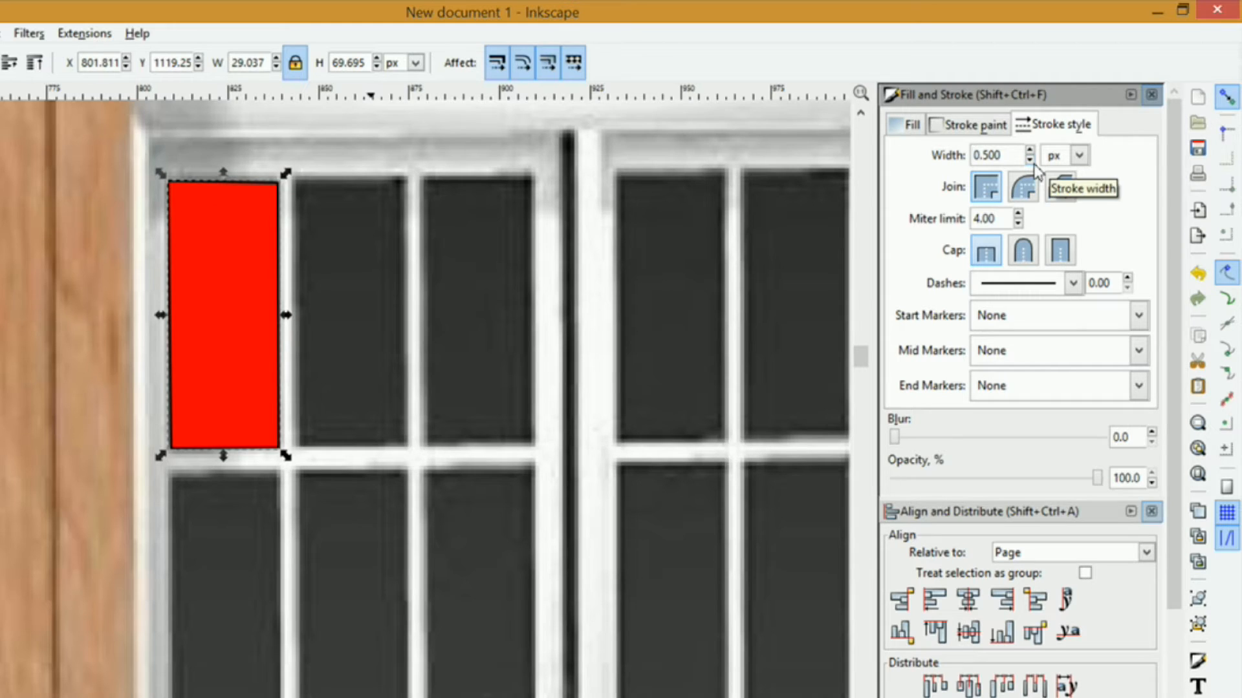
left_click(1029, 160)
left_click(1030, 160)
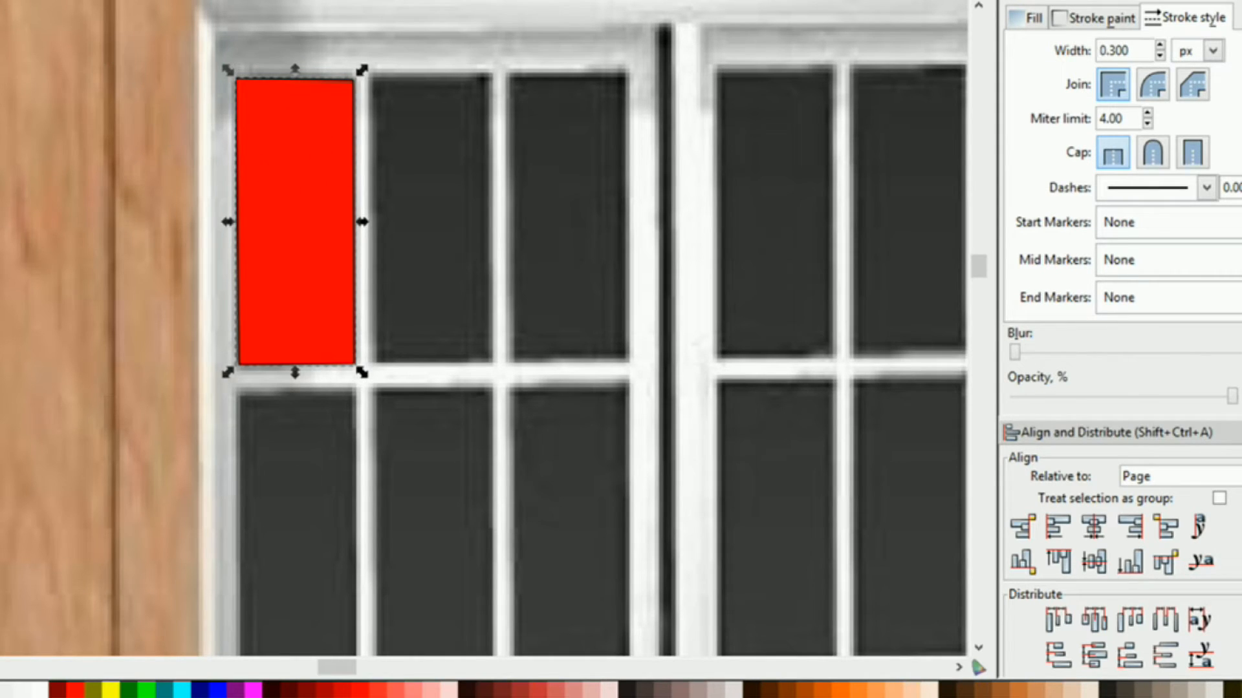
Step: Paste copies of the red shape over the second and third panes in the left window's top row and align them
left_click(291, 174)
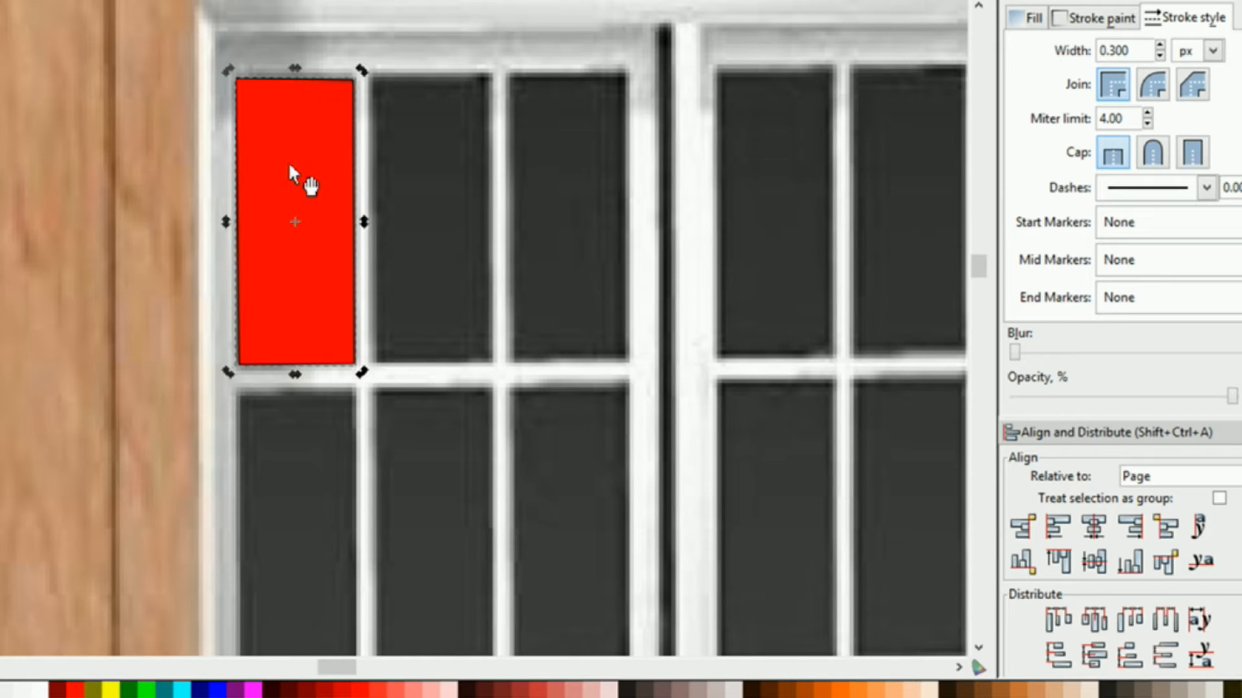
left_click(293, 166)
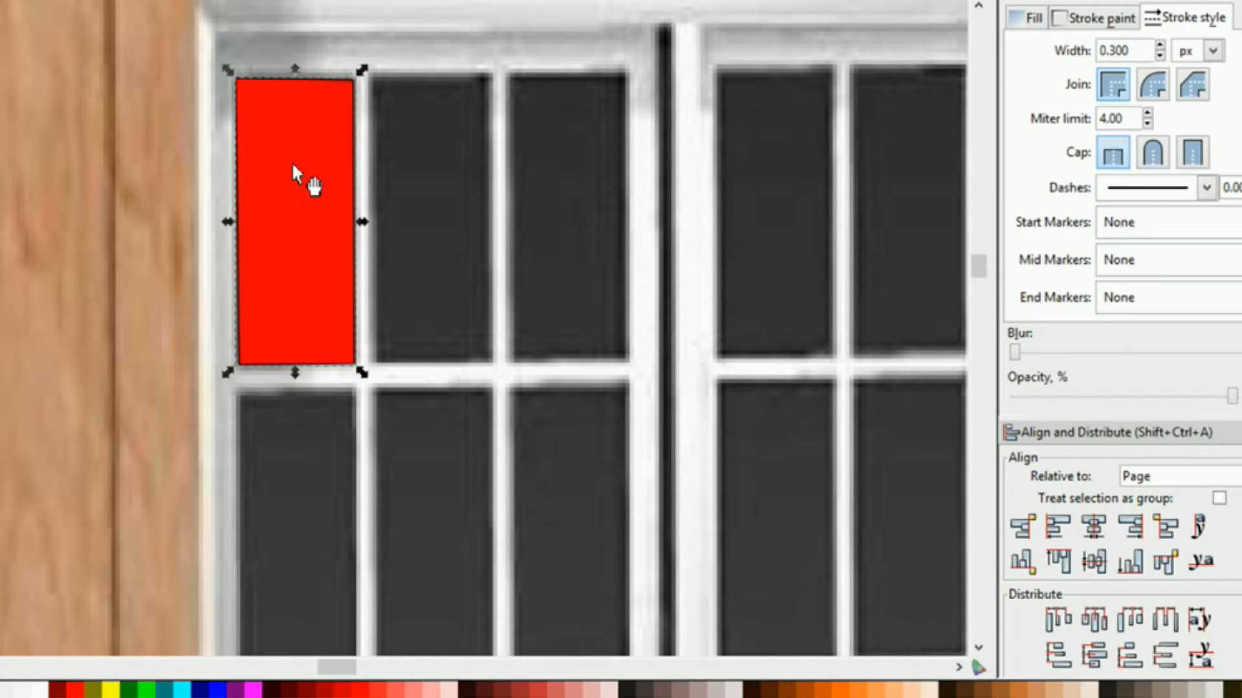
left_click(432, 213)
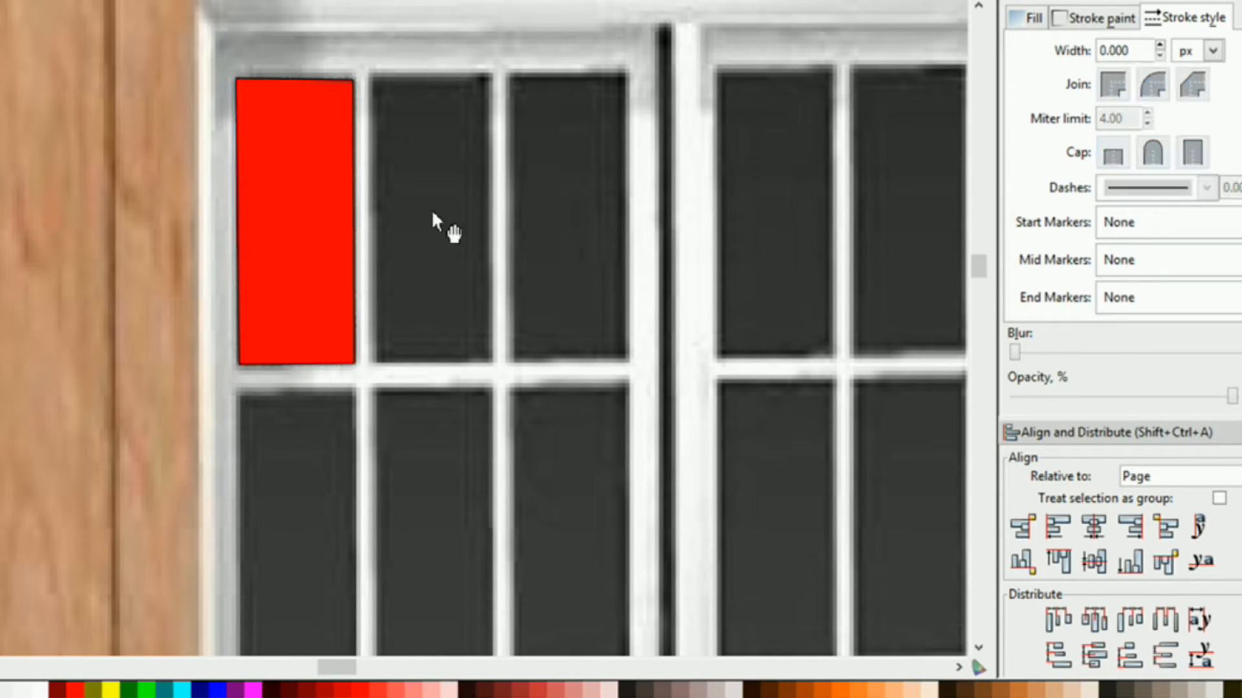
key("ctrl+v")
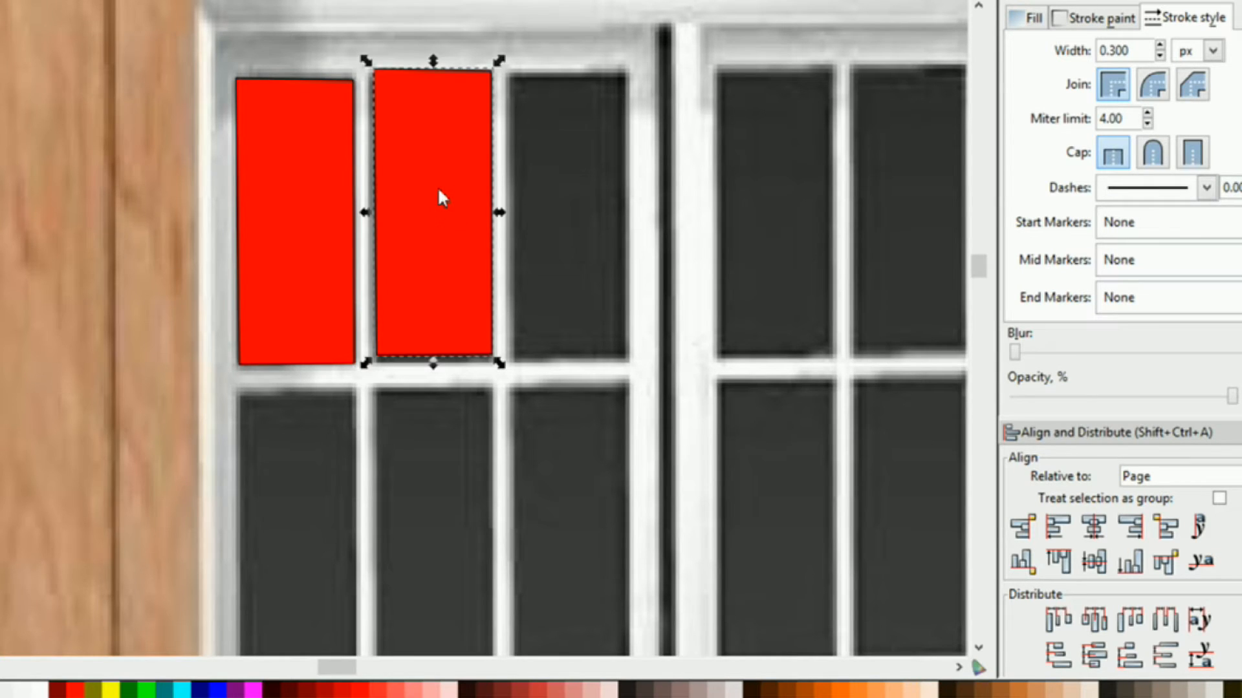
left_click_drag(438, 200, 435, 201)
left_click(570, 220)
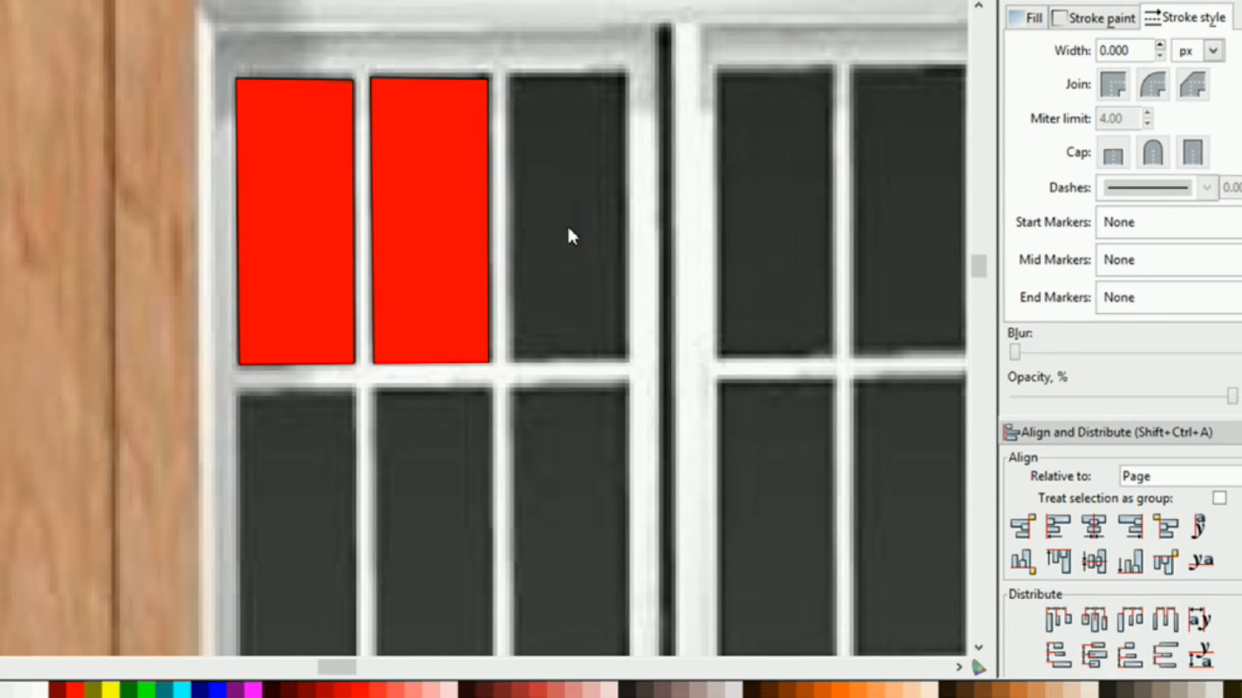
key("ctrl+v")
left_click_drag(567, 206, 567, 203)
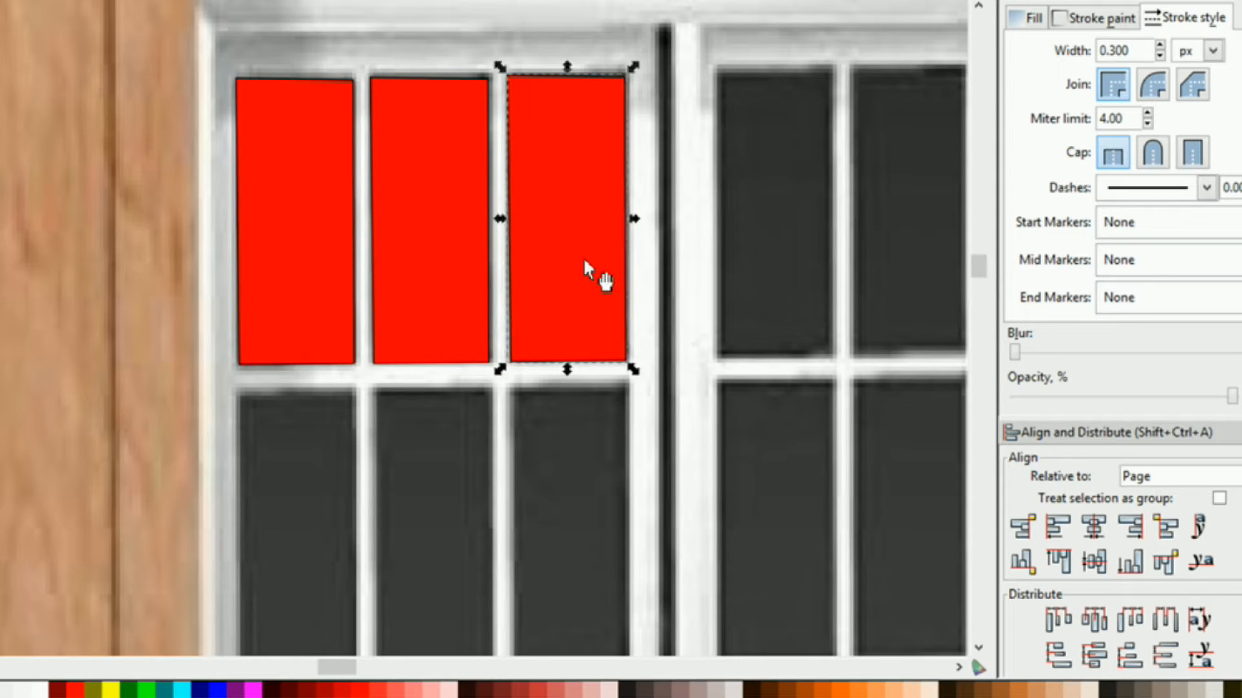
Step: Copy the three red shapes together and place the copies over the top-row panes of the right window
scroll(265, 160, "down", 1)
left_click(265, 161)
left_click(363, 160, "shift")
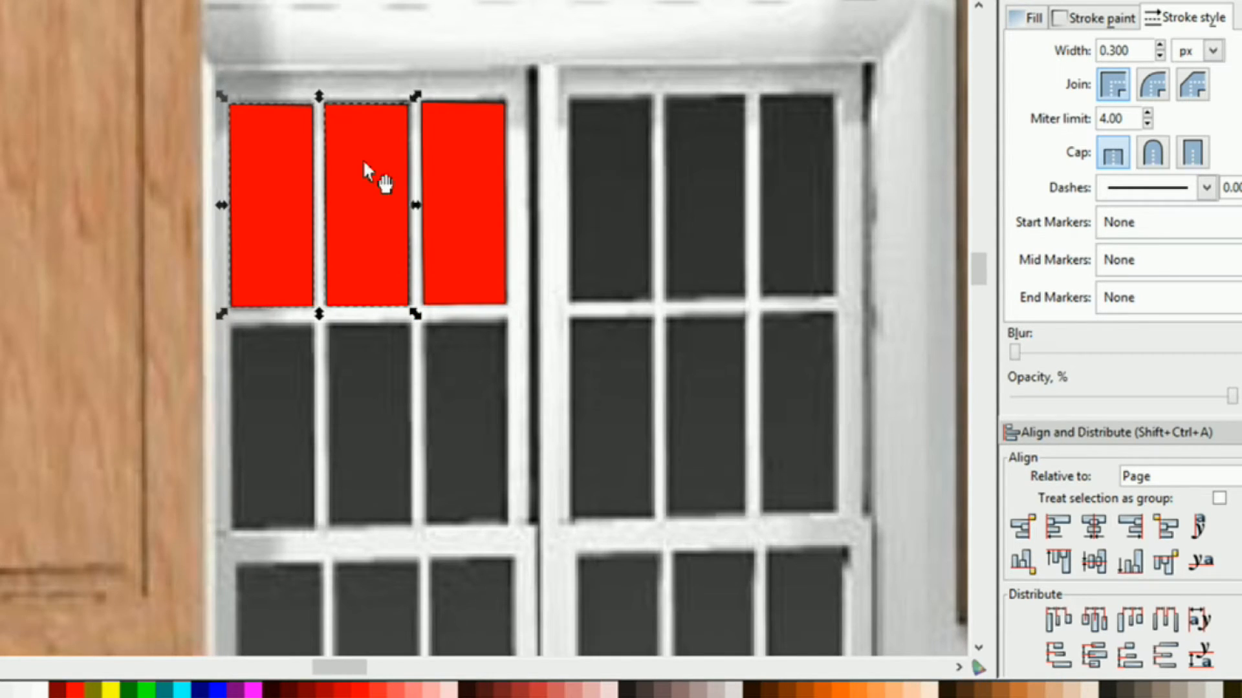
left_click(433, 172, "shift")
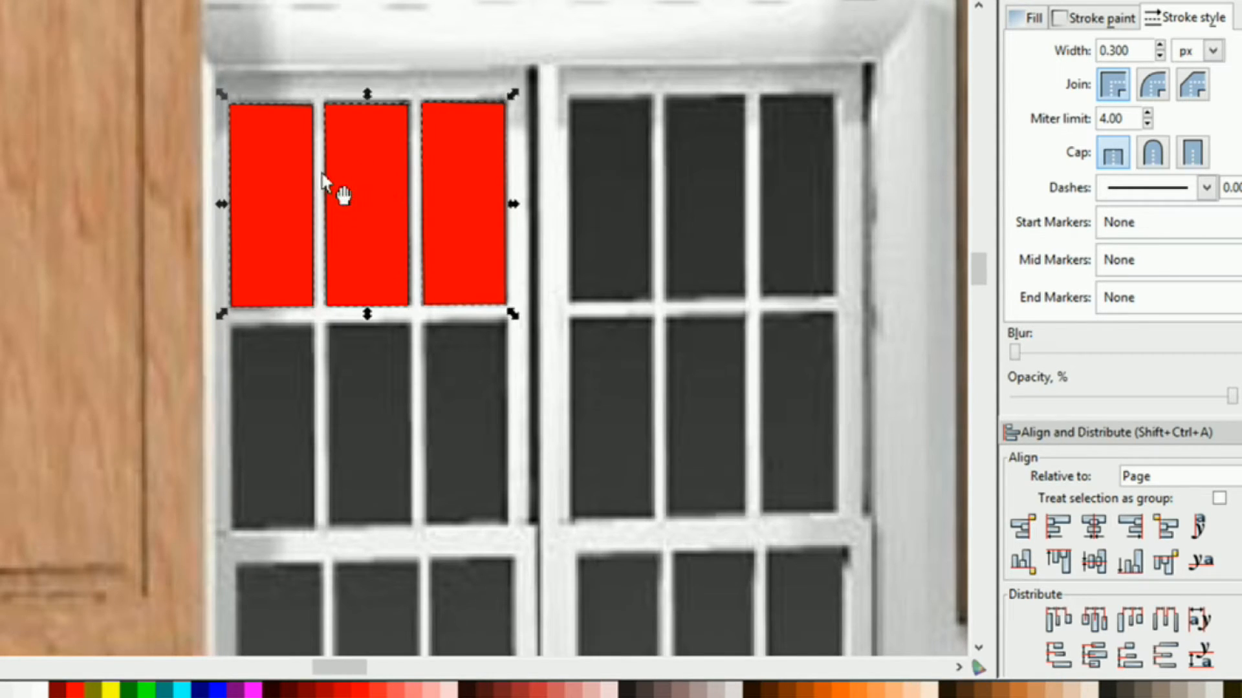
left_click(610, 185)
key("ctrl+v")
left_click_drag(607, 181, 704, 199)
Step: Copy all six red shapes together and place the copies over the second row of panes in both windows
left_click(266, 206)
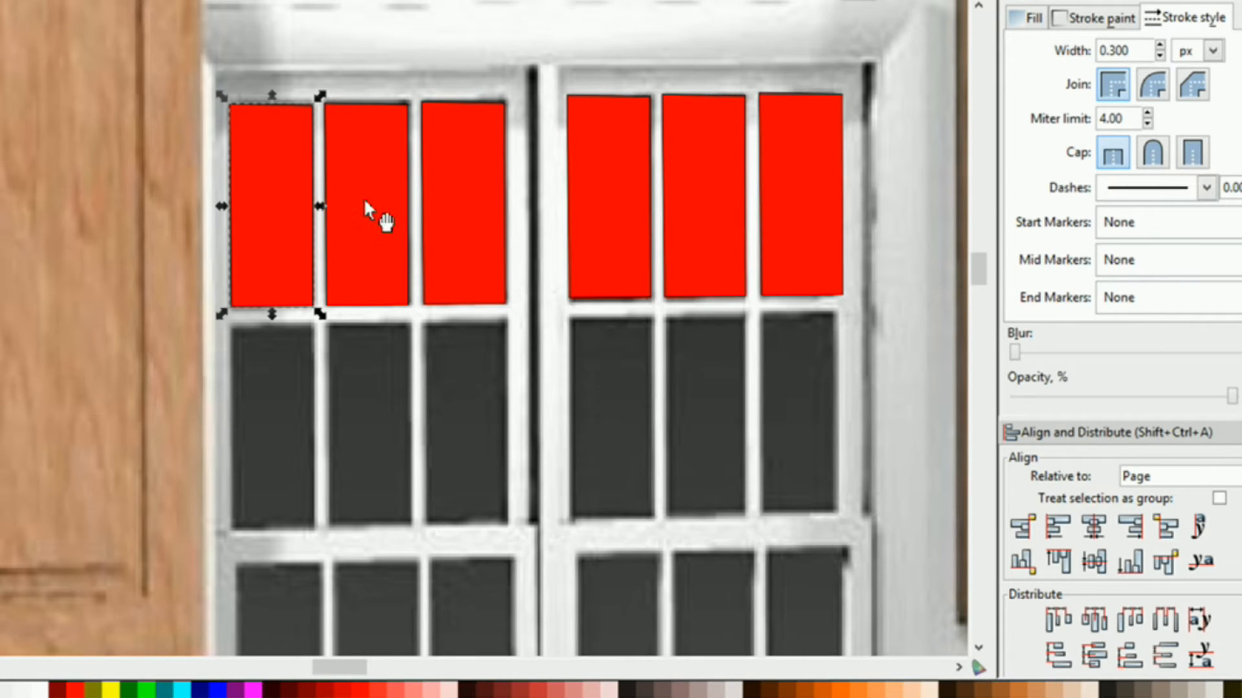
key("ctrl+a")
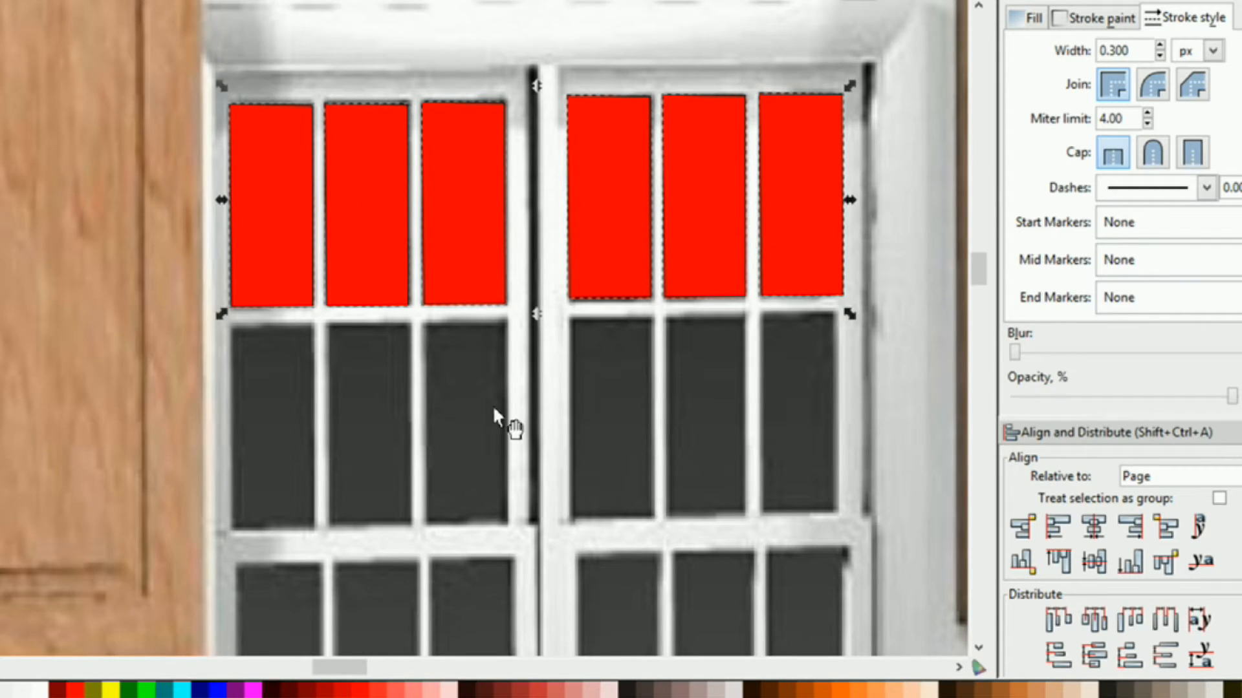
key("ctrl+v")
left_click_drag(277, 404, 472, 406)
Step: Copy all twelve red shapes together and place the copies over the lower two rows of panes in both windows
left_click(278, 233)
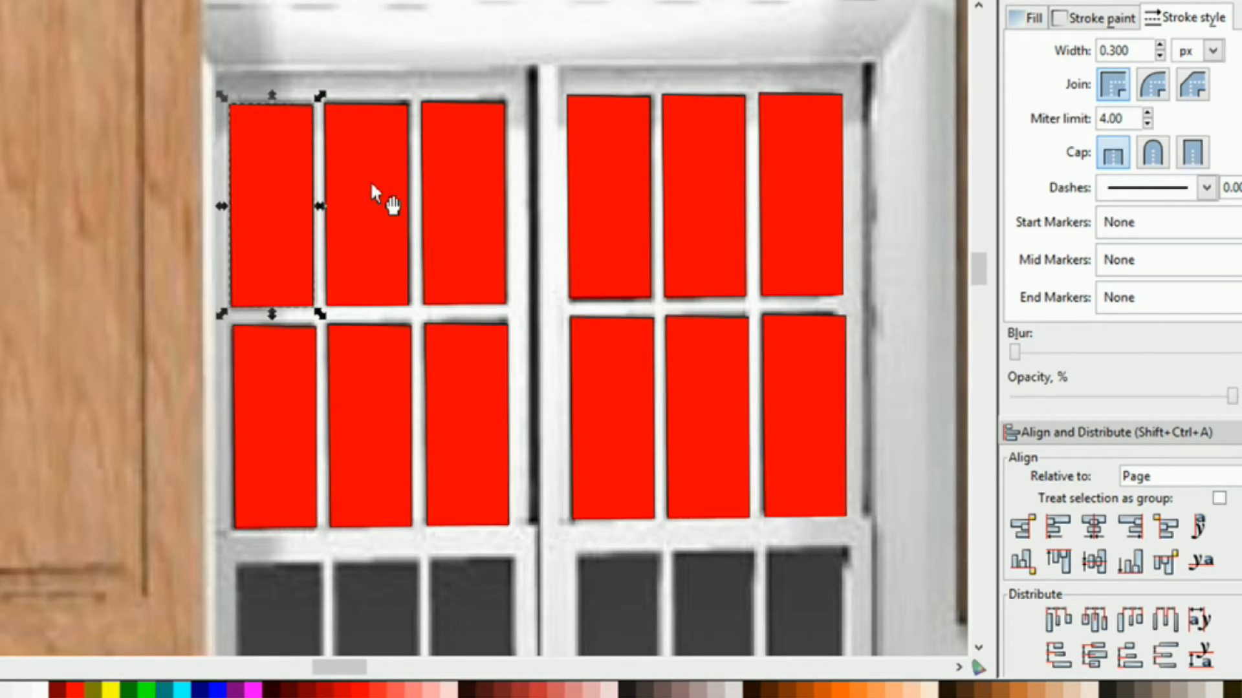
key("ctrl+a")
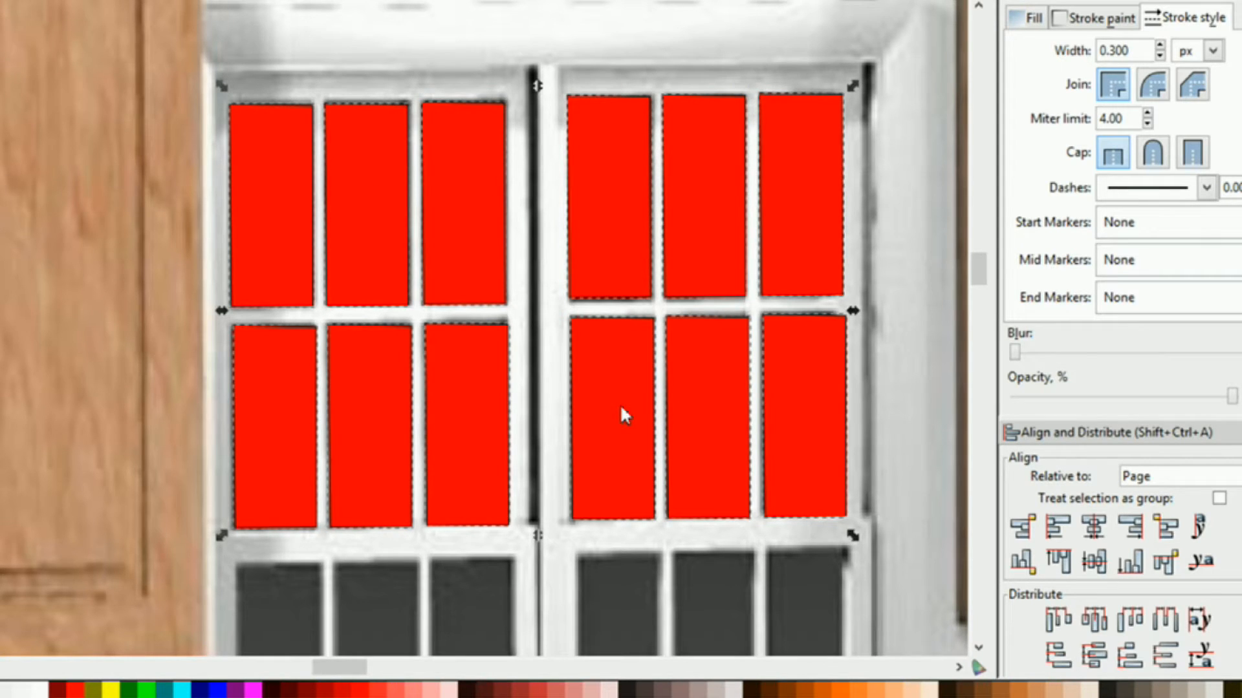
left_click(285, 604)
key("ctrl+v")
scroll(106, 153, "down", 5)
left_click_drag(105, 152, 562, 336)
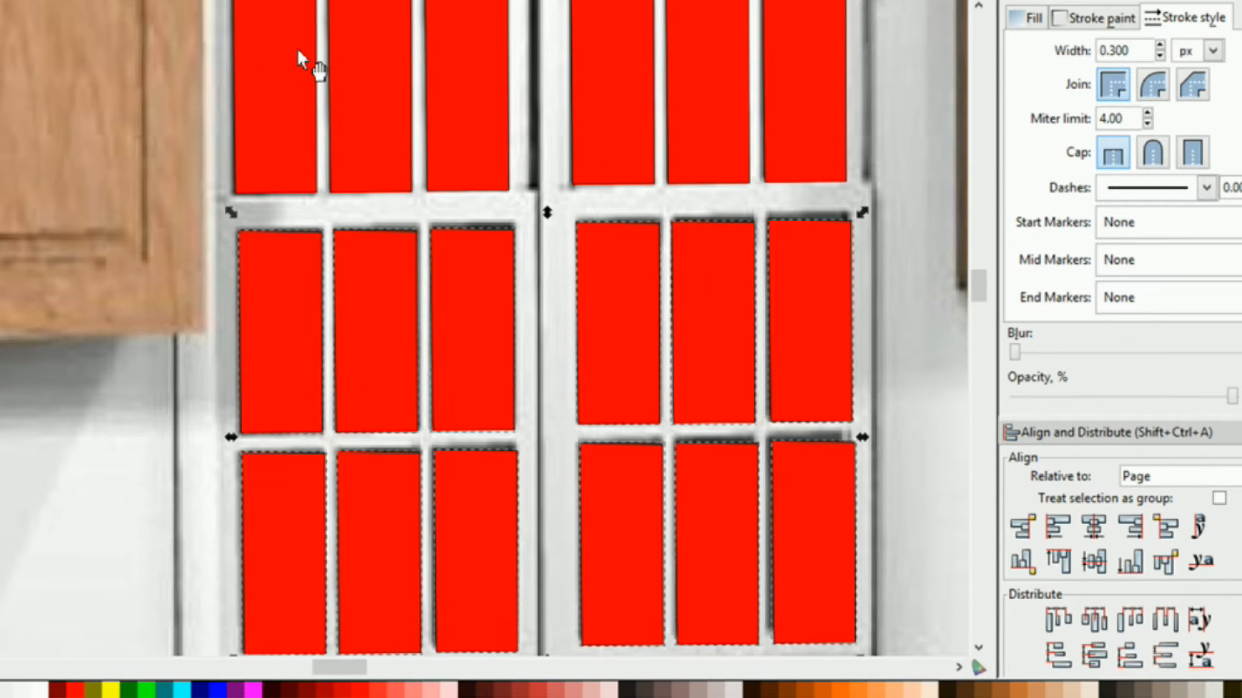
scroll(423, 241, "down", 2)
scroll(692, 444, "up", 1)
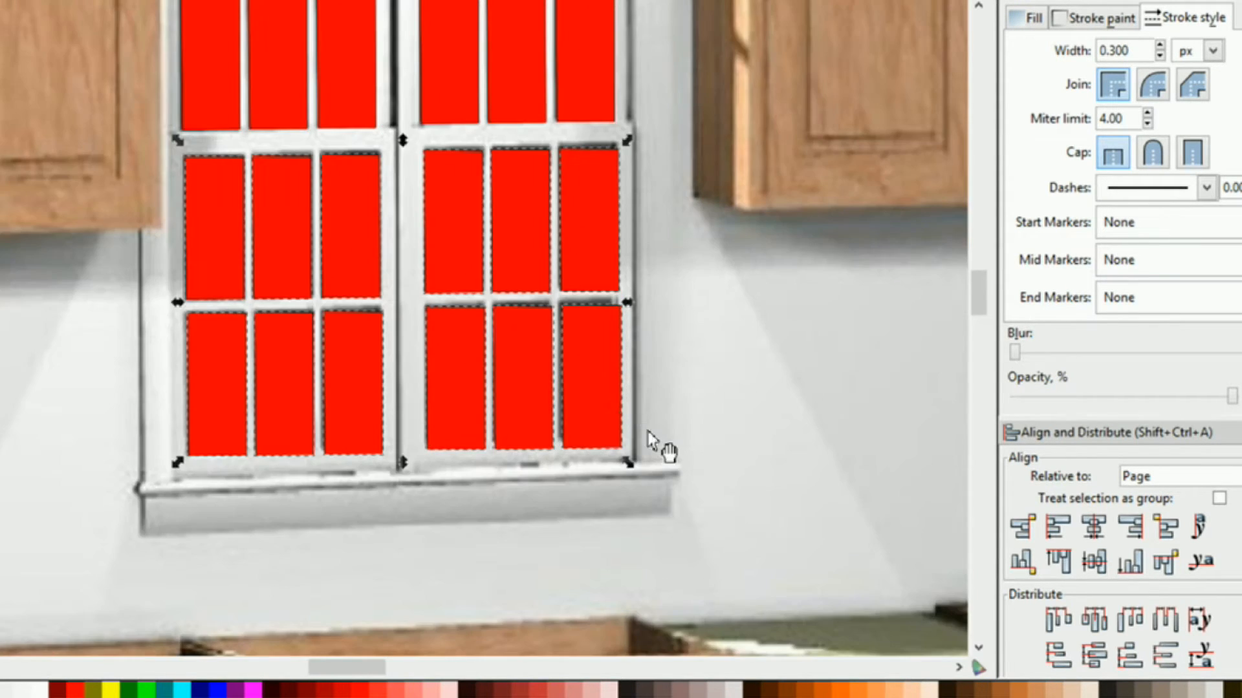
Step: Move the right window's last bottom-row shape onto its pane, unlock its proportions and resize it to about 26 × 69.1 px
left_click(707, 347)
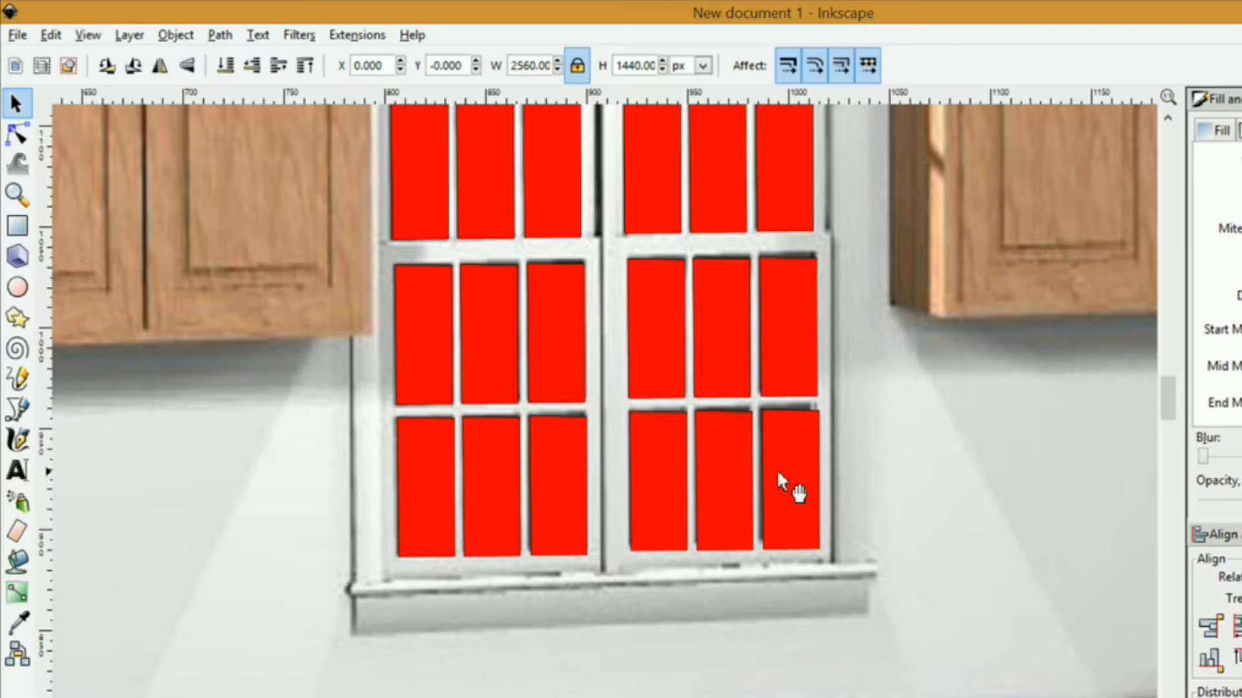
left_click(784, 478)
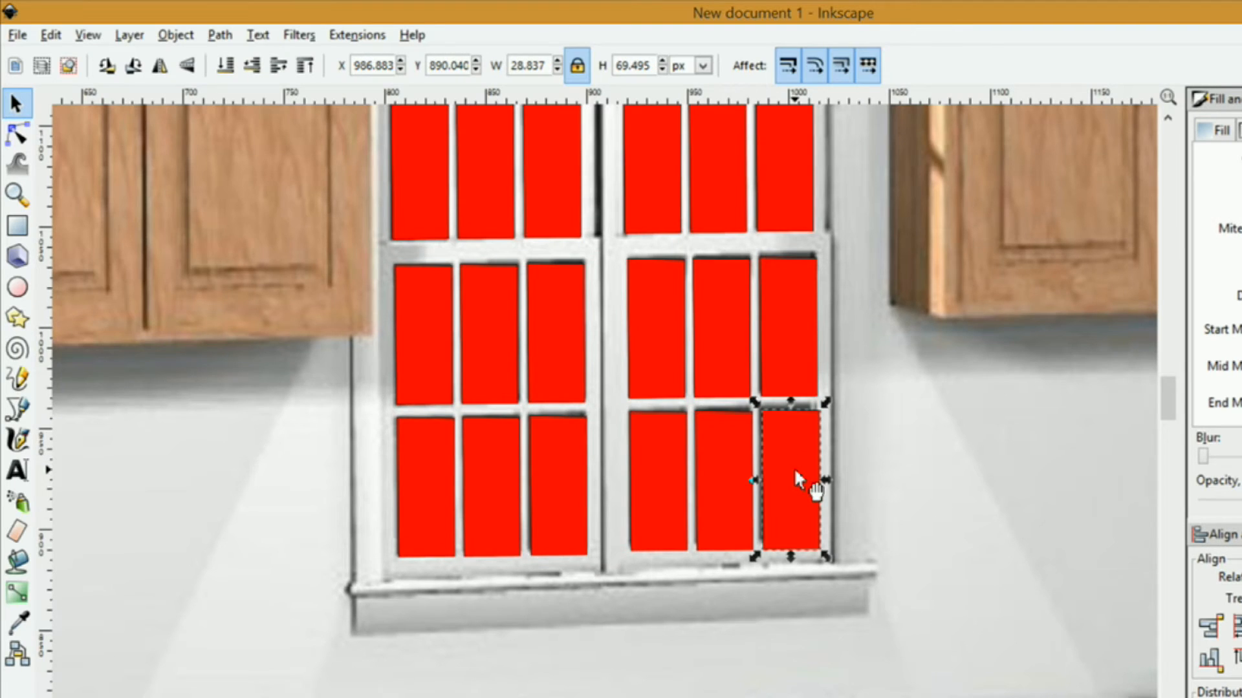
scroll(780, 501, "up", 4)
left_click_drag(787, 482, 761, 452)
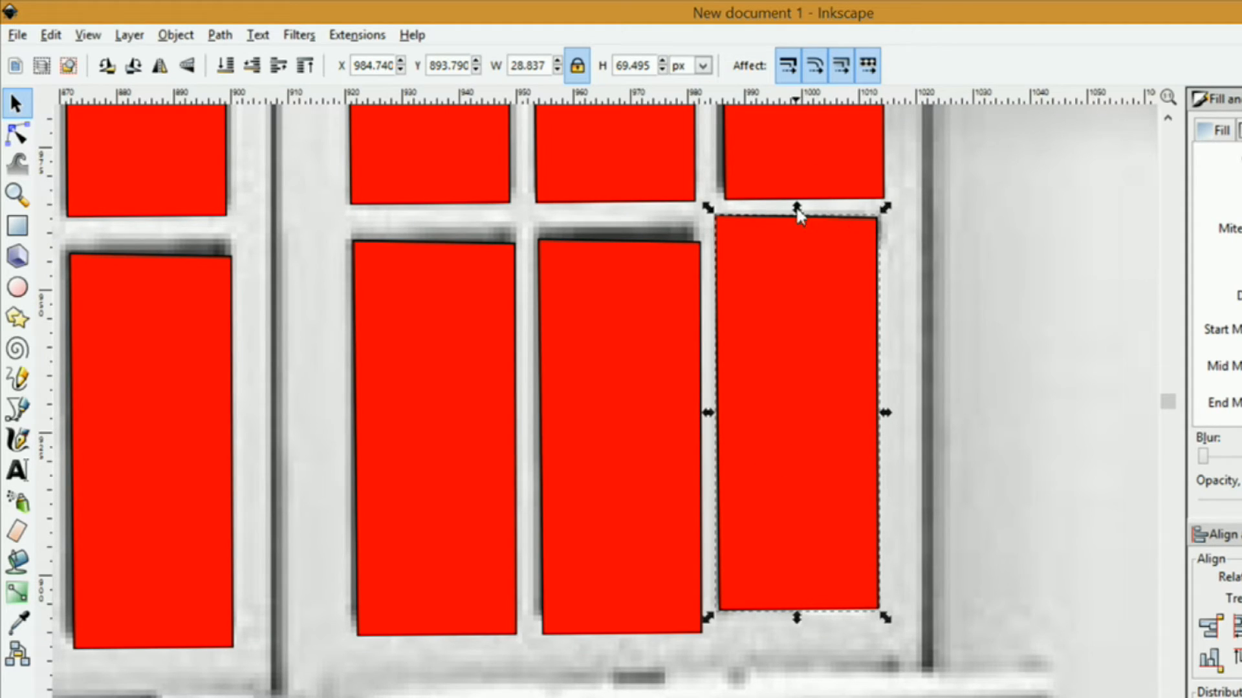
left_click(577, 68)
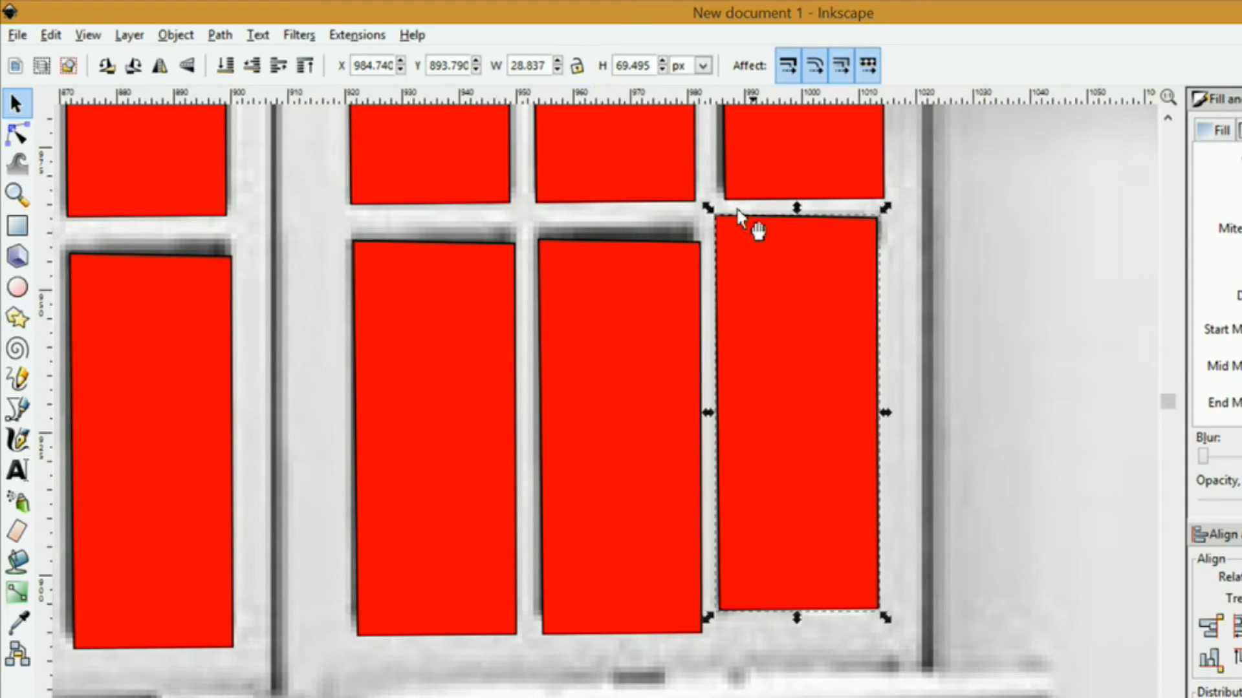
left_click_drag(713, 214, 719, 221)
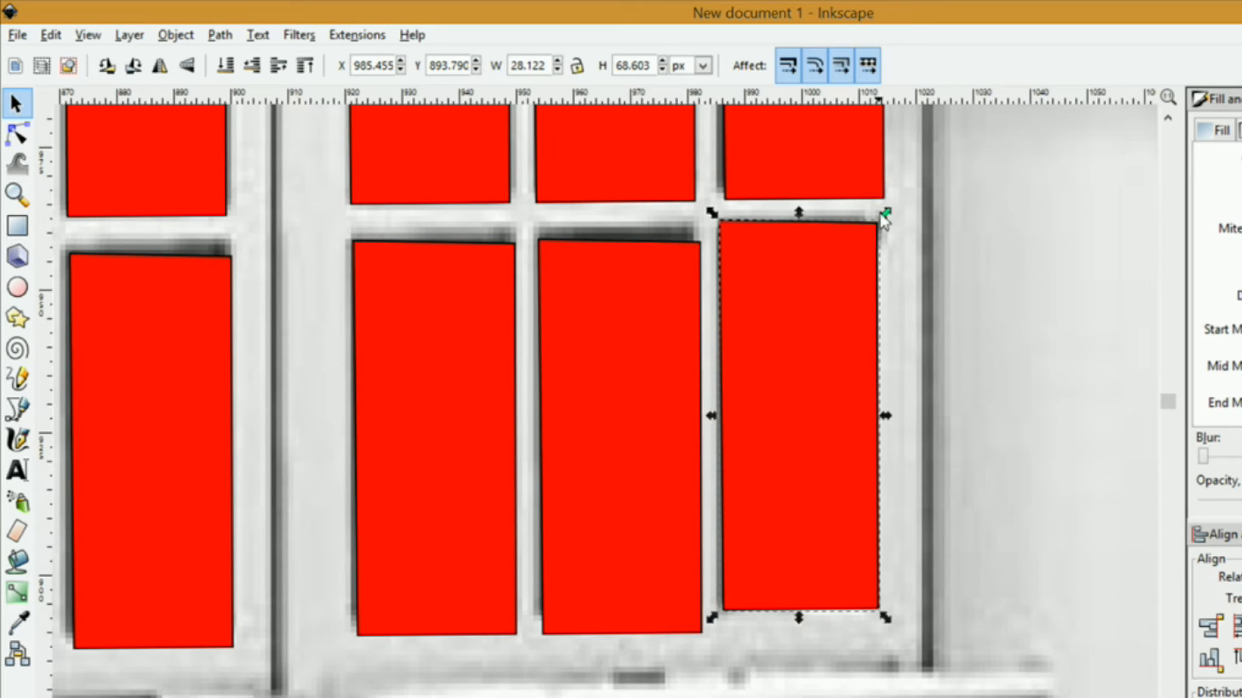
mouse_move(883, 219)
left_mouse_down()
mouse_move(869, 217)
mouse_move(890, 227)
mouse_move(874, 218)
left_mouse_up()
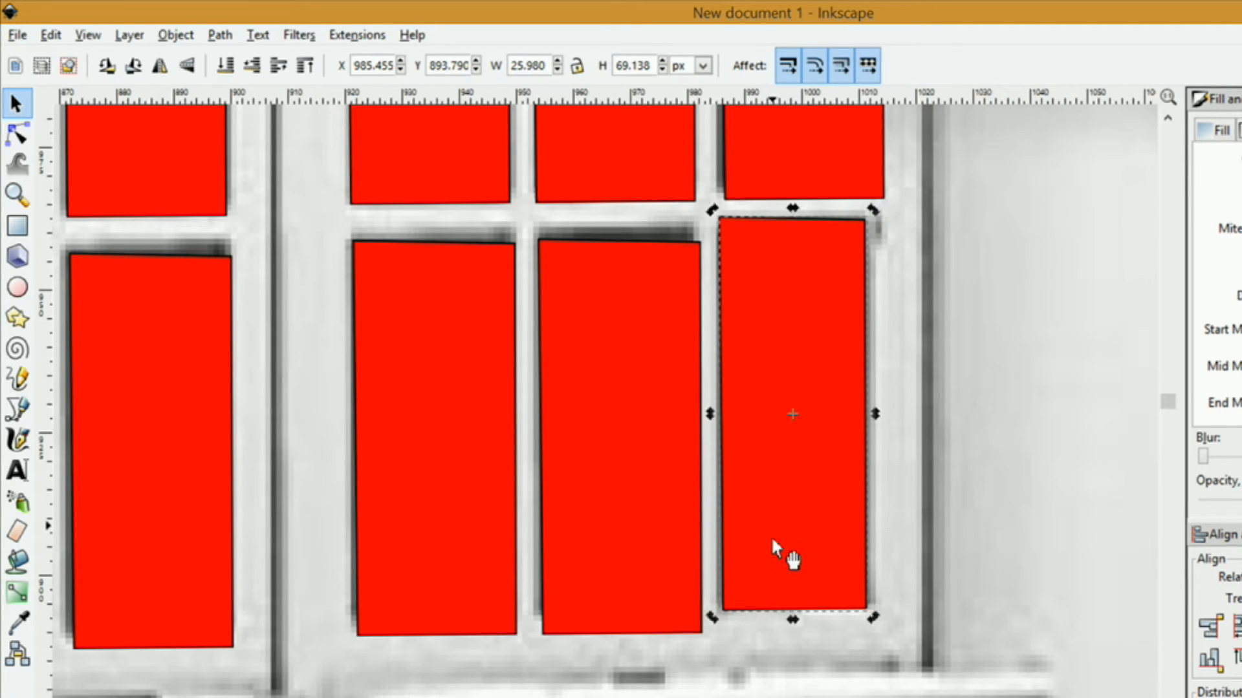
Step: Rotate the right window's last bottom-row shape slightly to follow the slant of its pane
left_click_drag(712, 617, 712, 613)
left_click(794, 356)
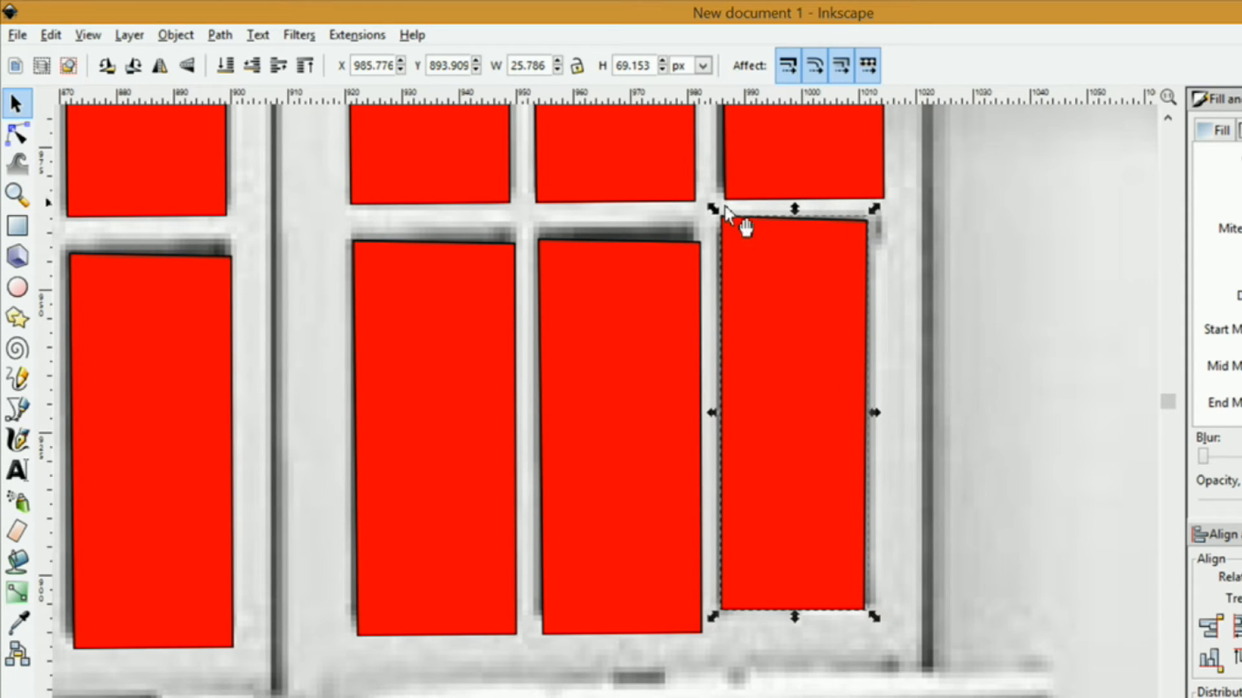
left_click(773, 314)
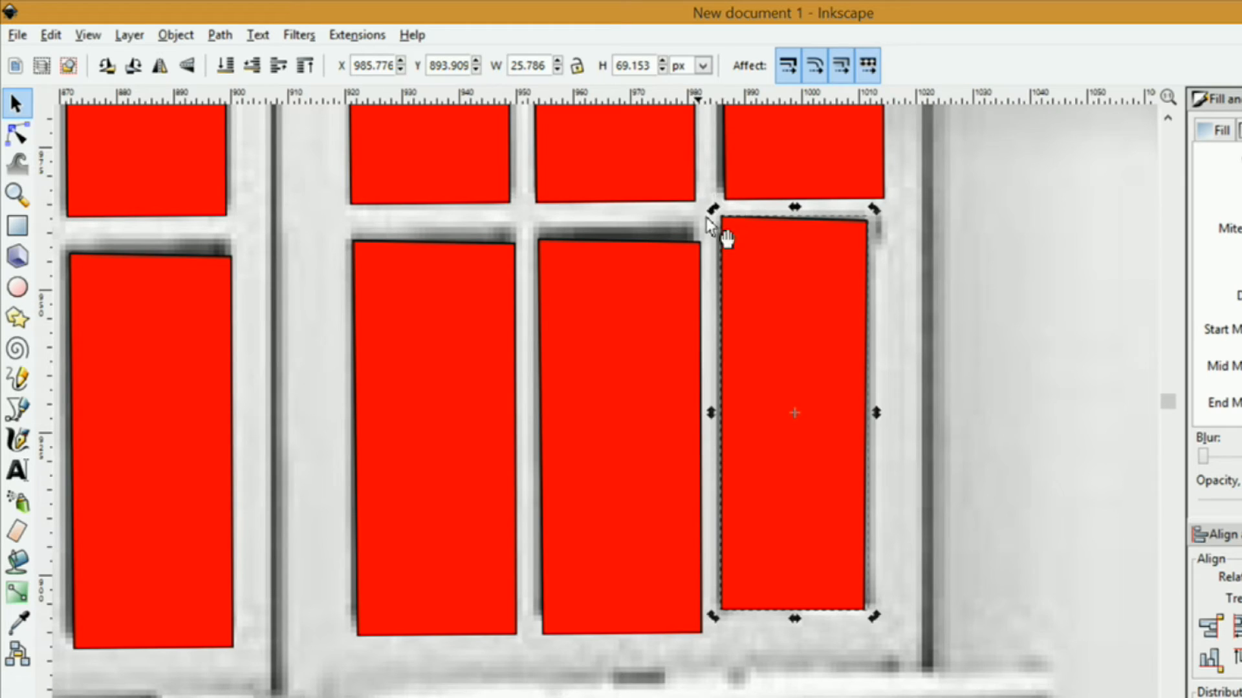
left_click_drag(707, 215, 709, 223)
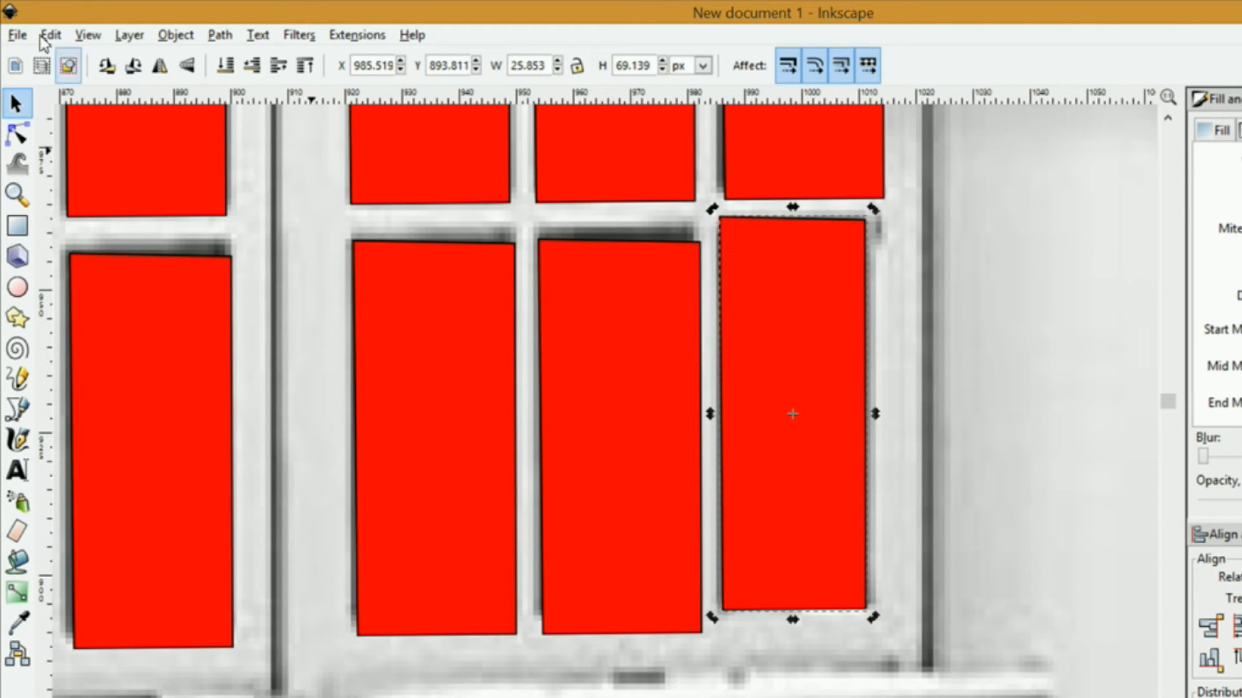
Step: Edit the same shape's nodes, shifting its upper-left corner onto the corner of the pane
left_click(18, 134)
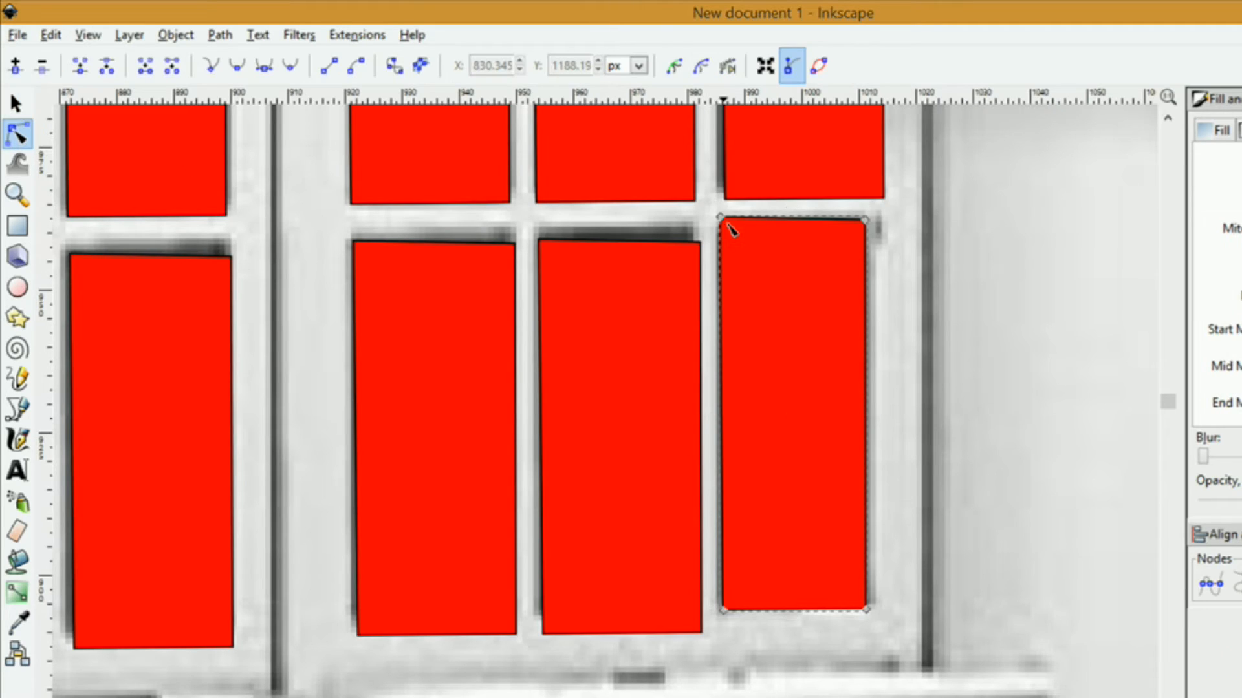
left_click_drag(720, 220, 726, 228)
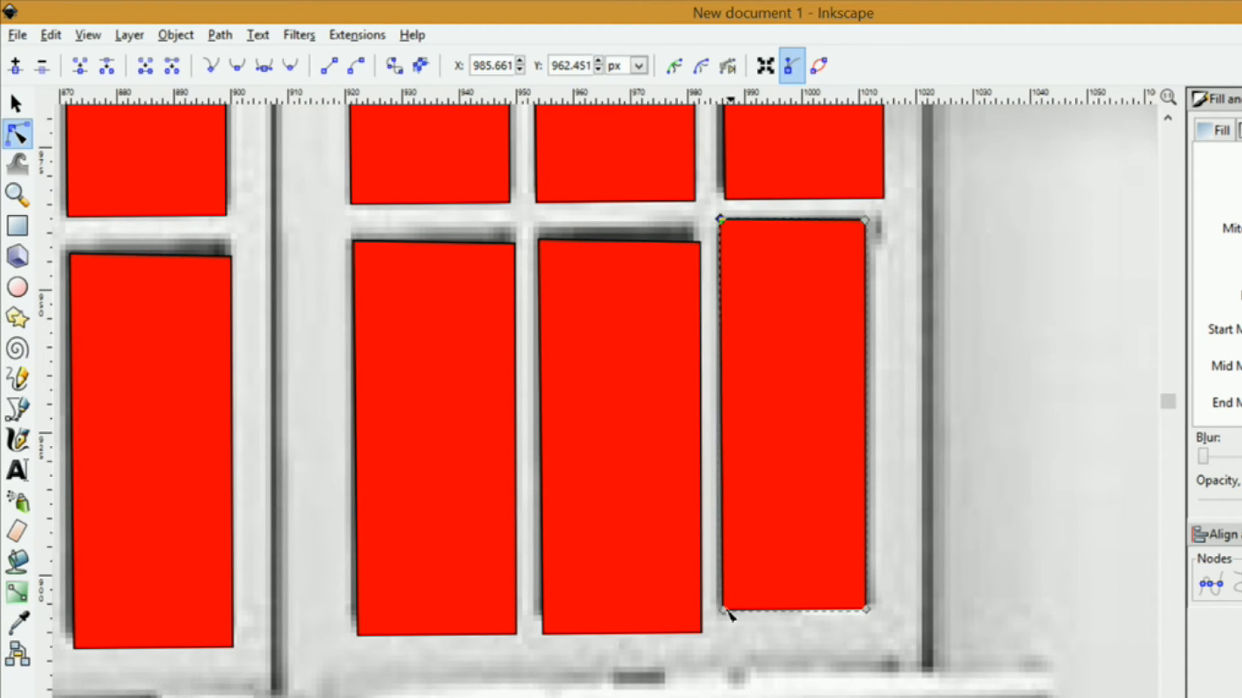
left_click(722, 611)
Step: Move all four corner nodes of the right window's middle bottom-row shape to match its pane
left_click(587, 255)
left_click_drag(544, 242, 538, 232)
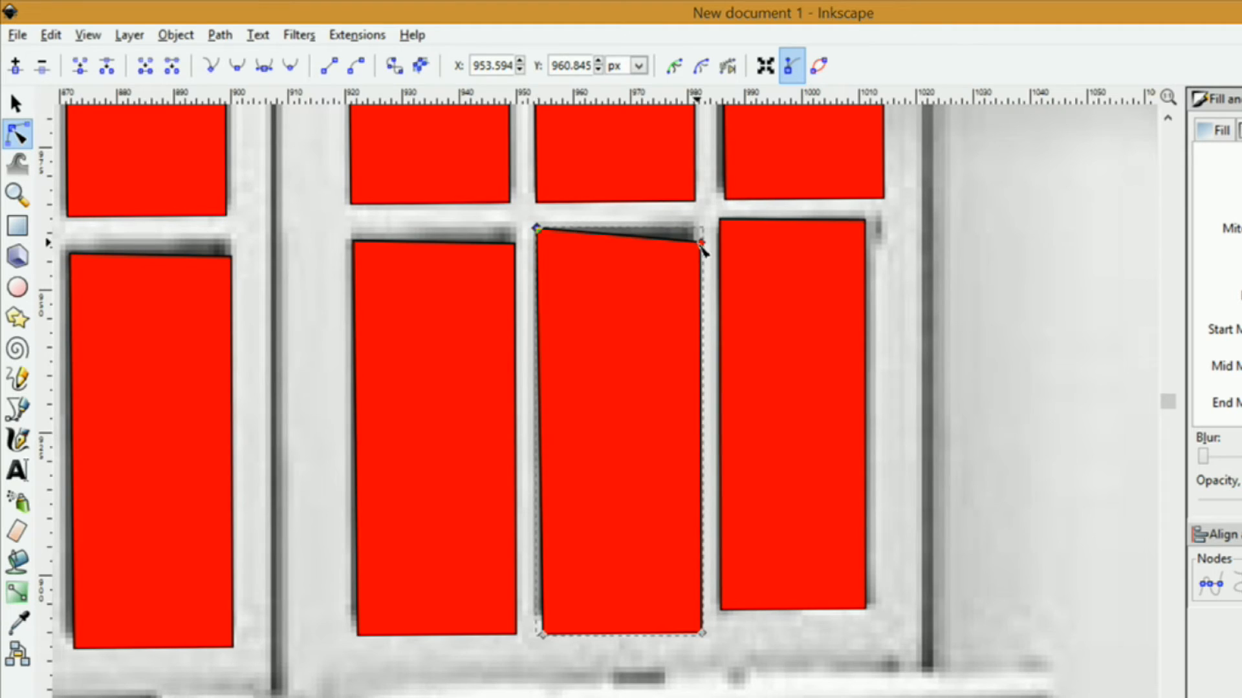
left_click_drag(701, 243, 694, 229)
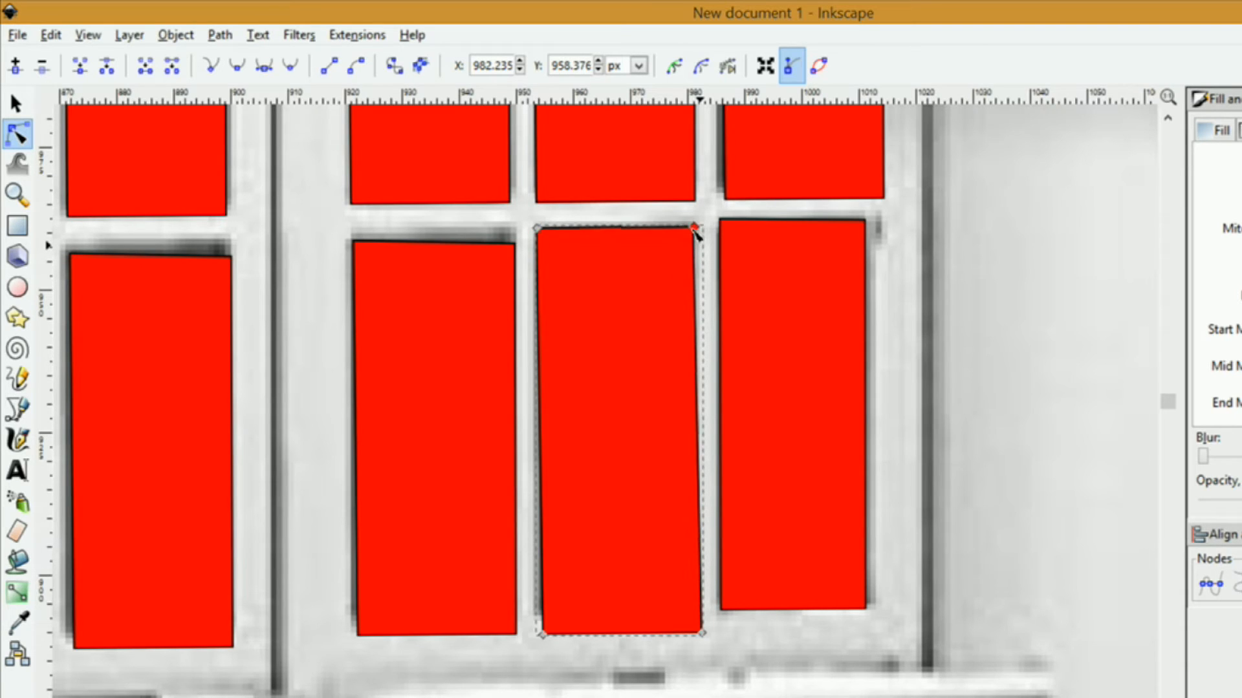
left_click_drag(545, 637, 545, 622)
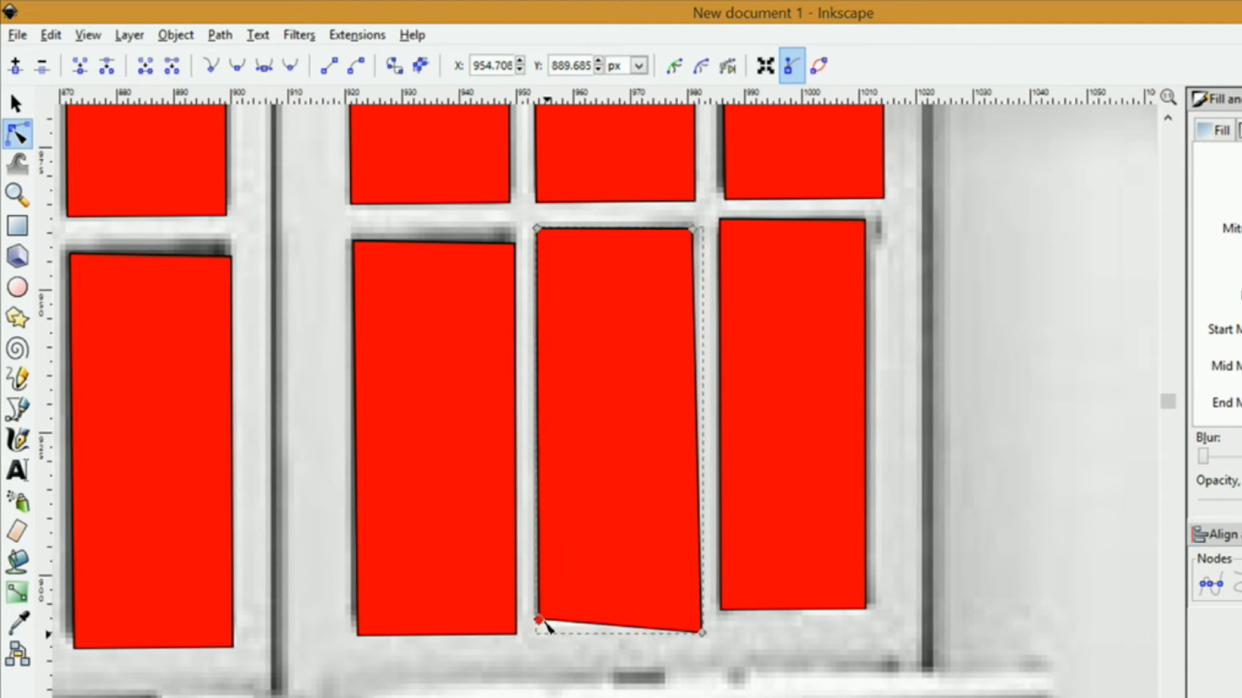
left_click_drag(543, 620, 543, 618)
left_click_drag(703, 636, 696, 621)
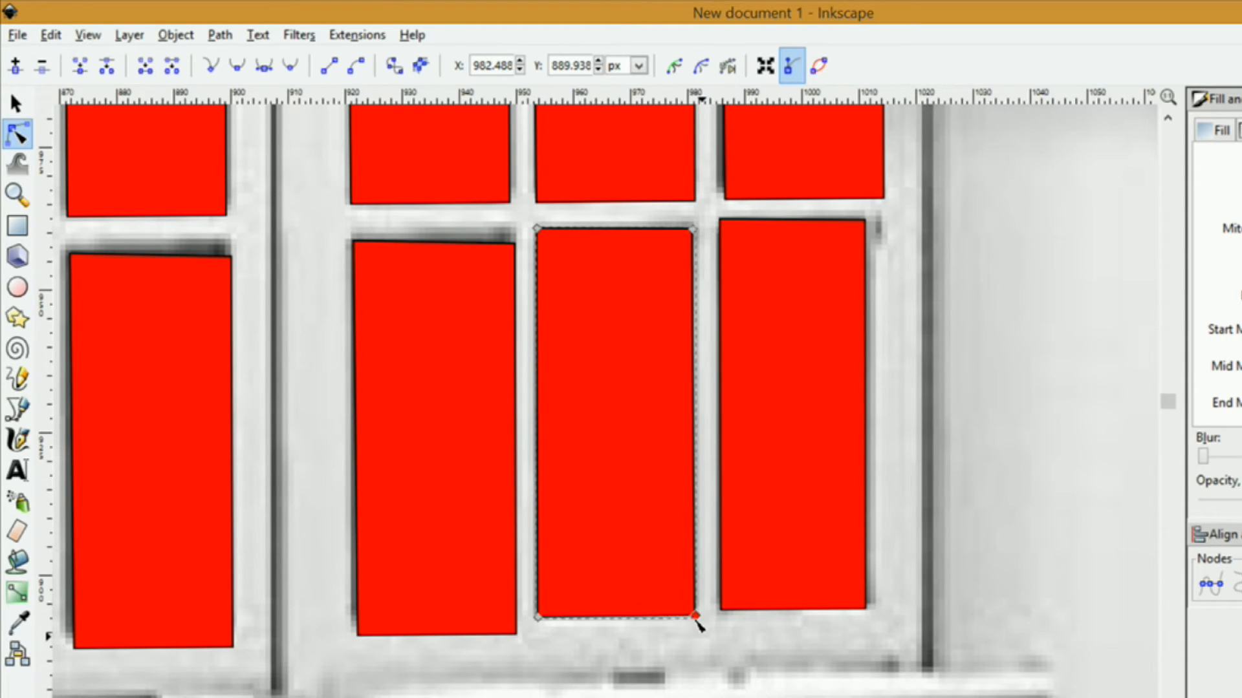
Step: Adjust the lower corner nodes and upper-right node of the right window's first bottom-row shape to match its pane
left_click(353, 636)
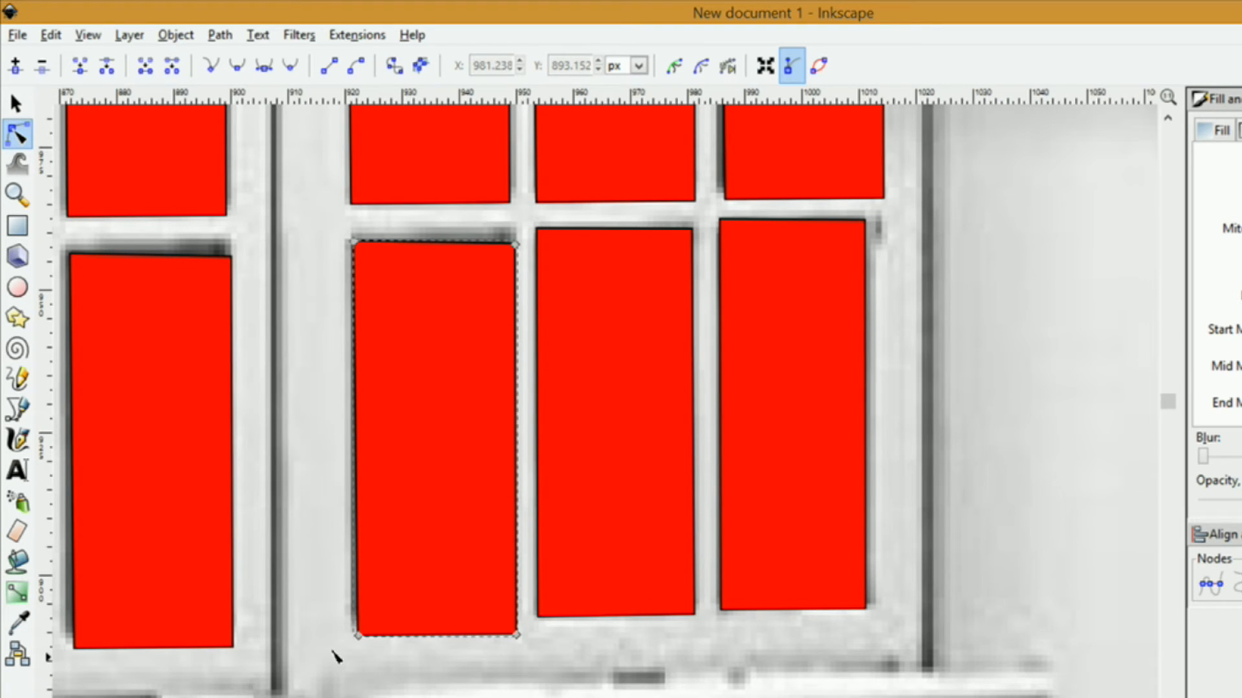
left_click_drag(357, 639, 358, 633)
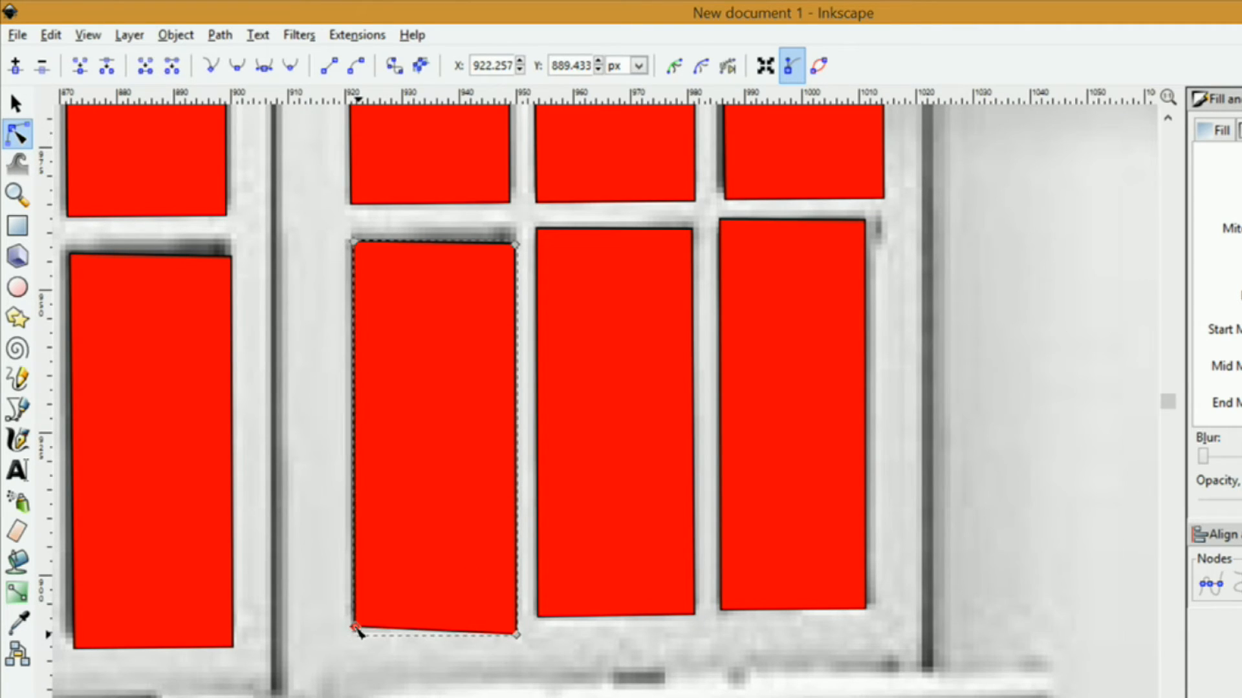
mouse_move(516, 636)
left_mouse_down()
mouse_move(515, 611)
mouse_move(516, 627)
left_mouse_up()
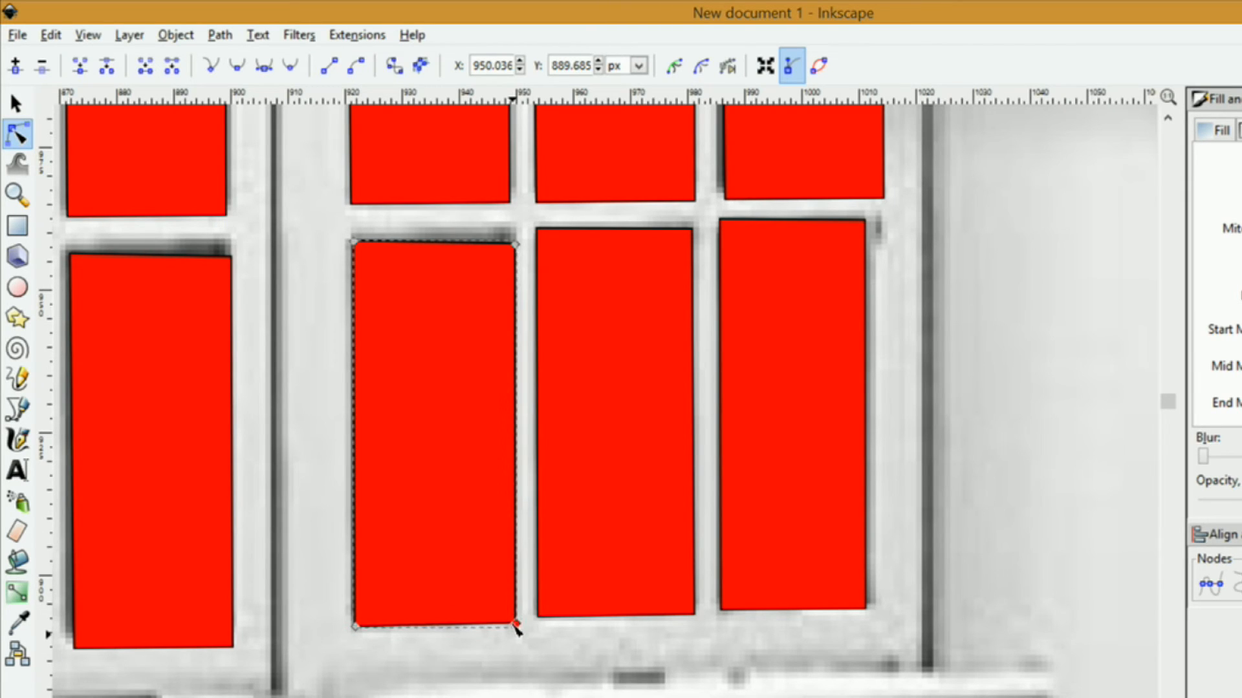
left_click(517, 246)
left_click_drag(517, 247, 507, 238)
key("Tab")
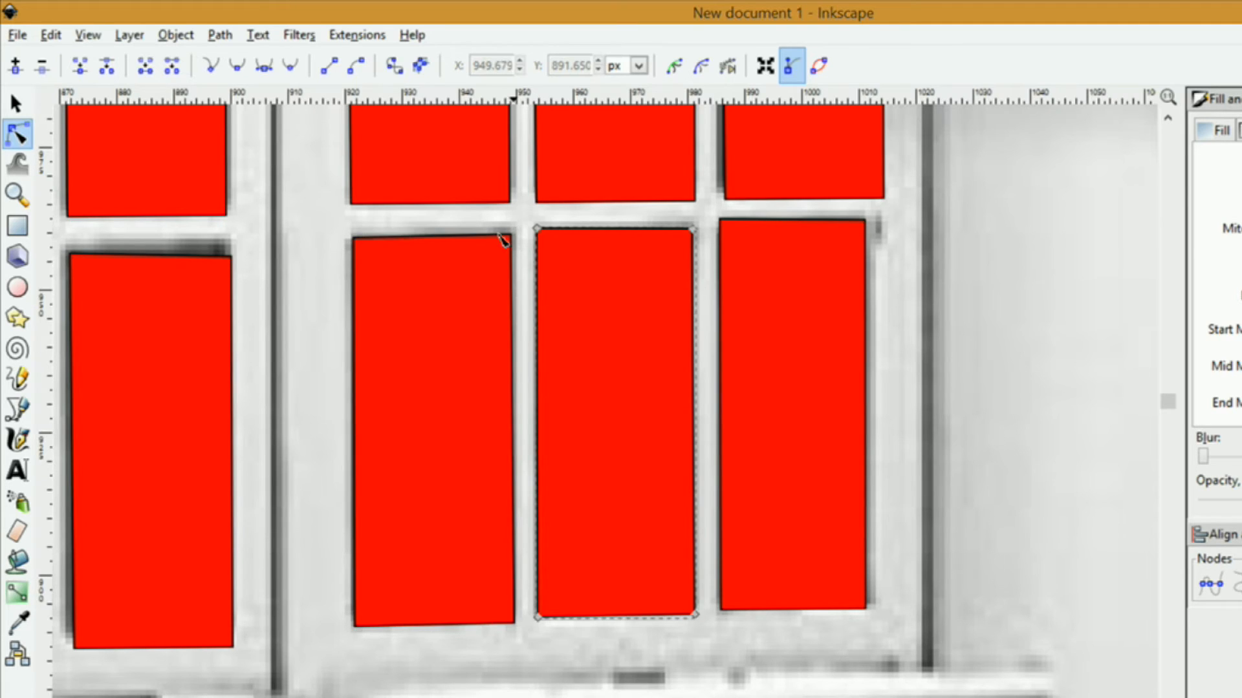
Step: Select all 24 red pane shapes by adding them to one selection, and clear the selection
scroll(638, 382, "down", 1)
scroll(668, 330, "up", 1)
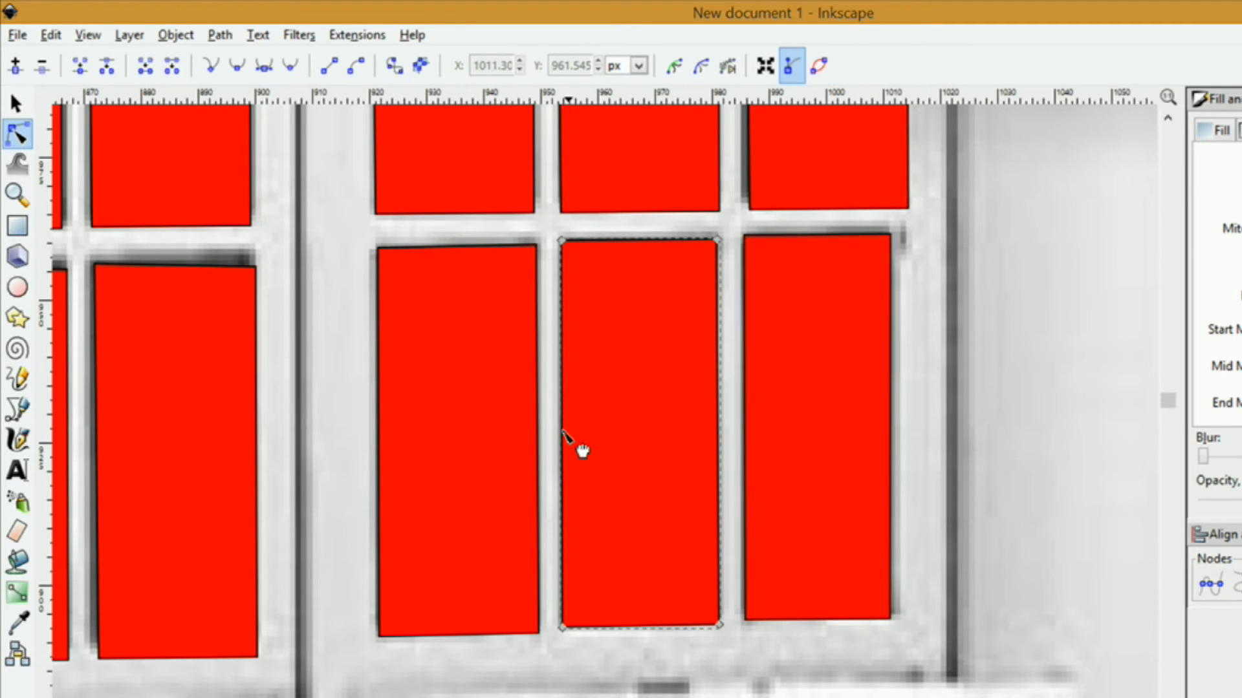
scroll(649, 366, "down", 3)
scroll(655, 463, "down", 1)
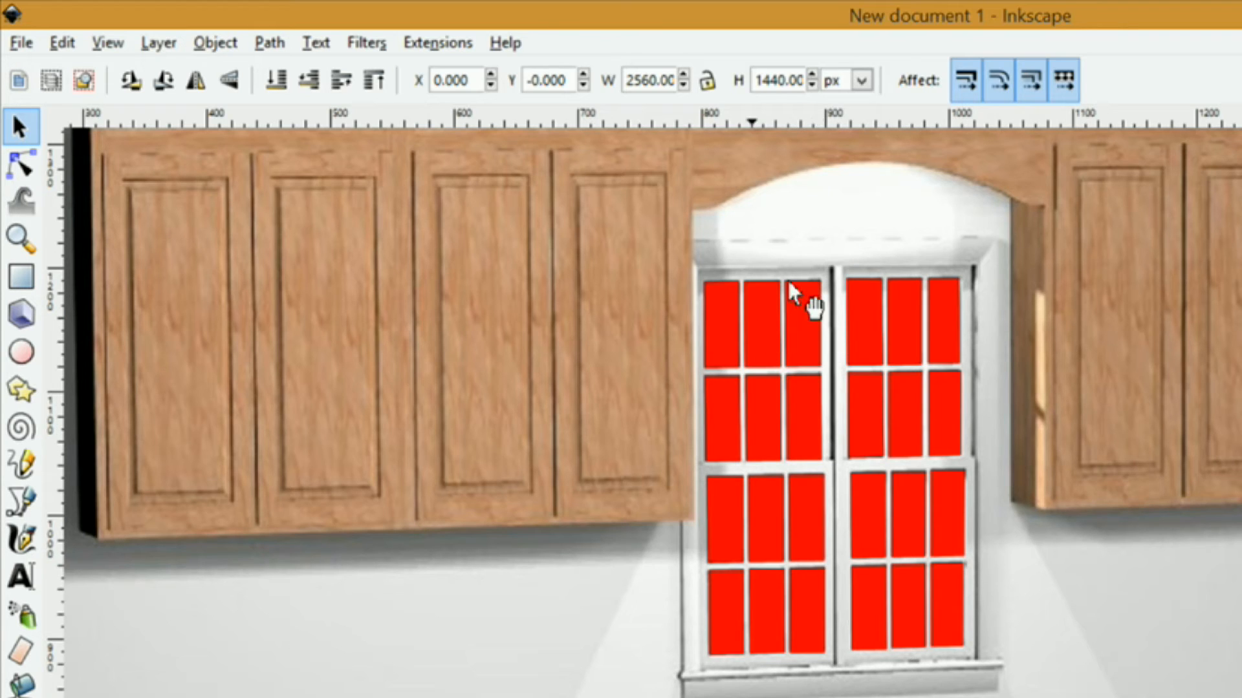
scroll(734, 355, "up", 3)
scroll(736, 275, "down", 5)
scroll(738, 284, "up", 4)
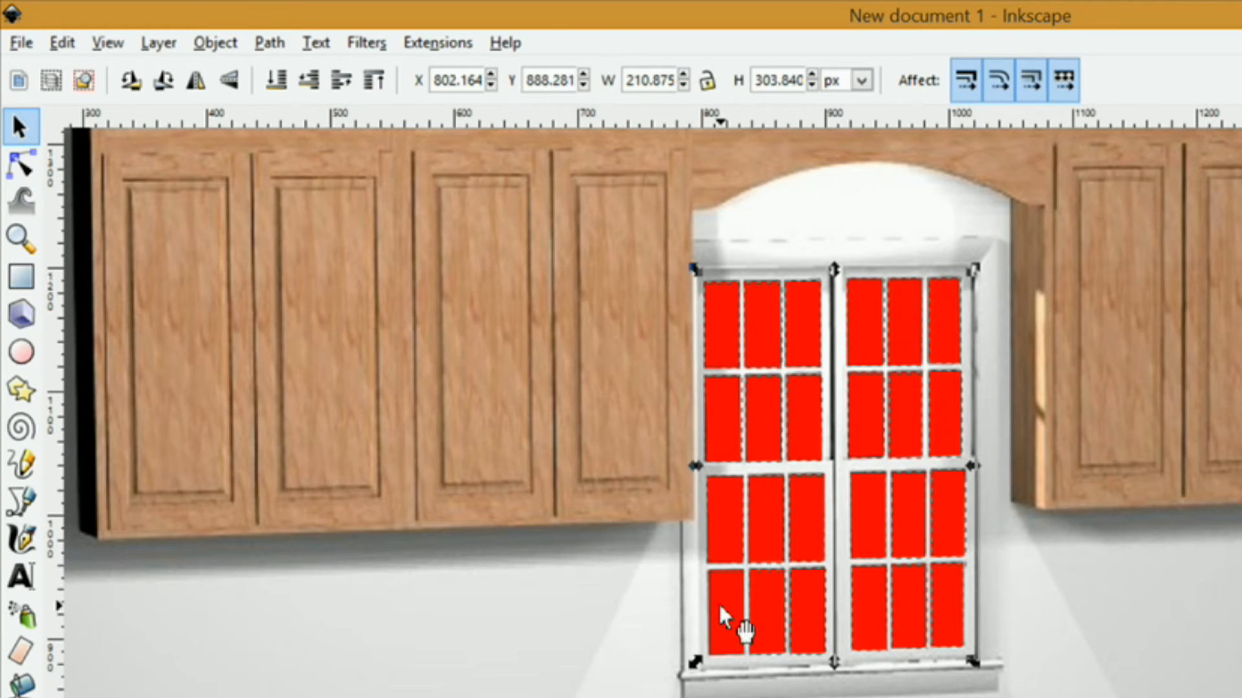
left_click(720, 607, "shift")
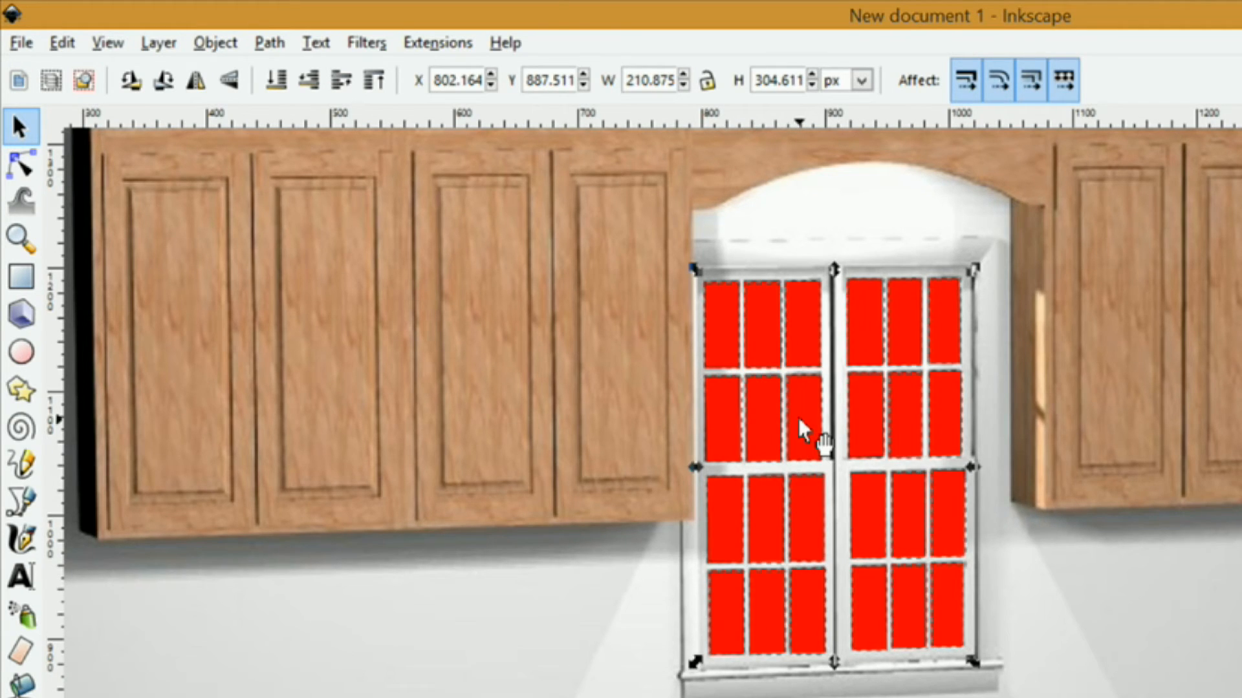
key("Escape")
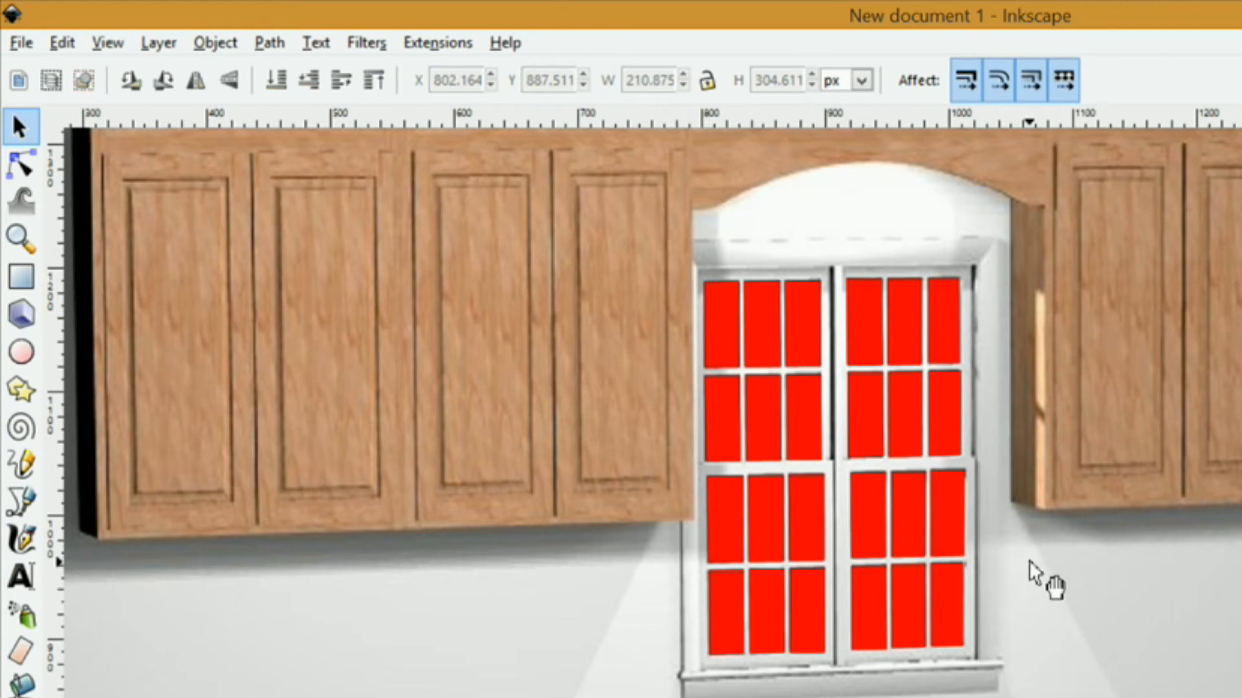
Step: Select every object in the document and remove the kitchen image from the selection, keeping only the red pane shapes
key("ctrl+a")
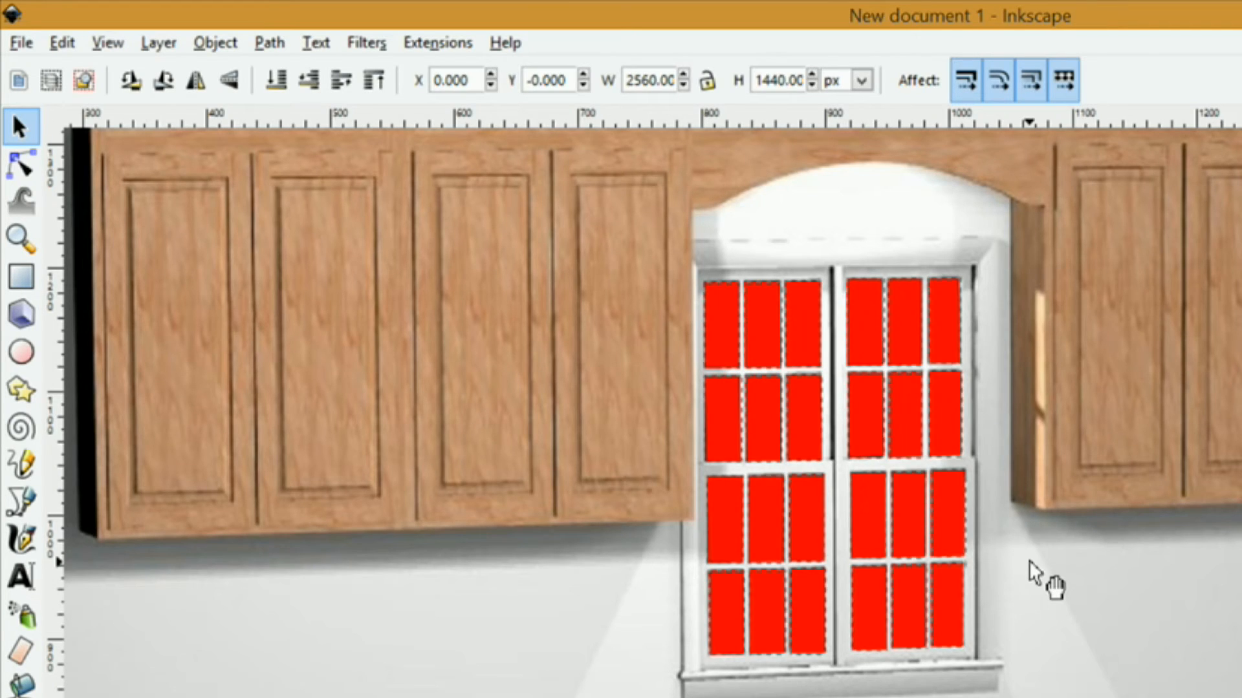
scroll(736, 457, "down", 3)
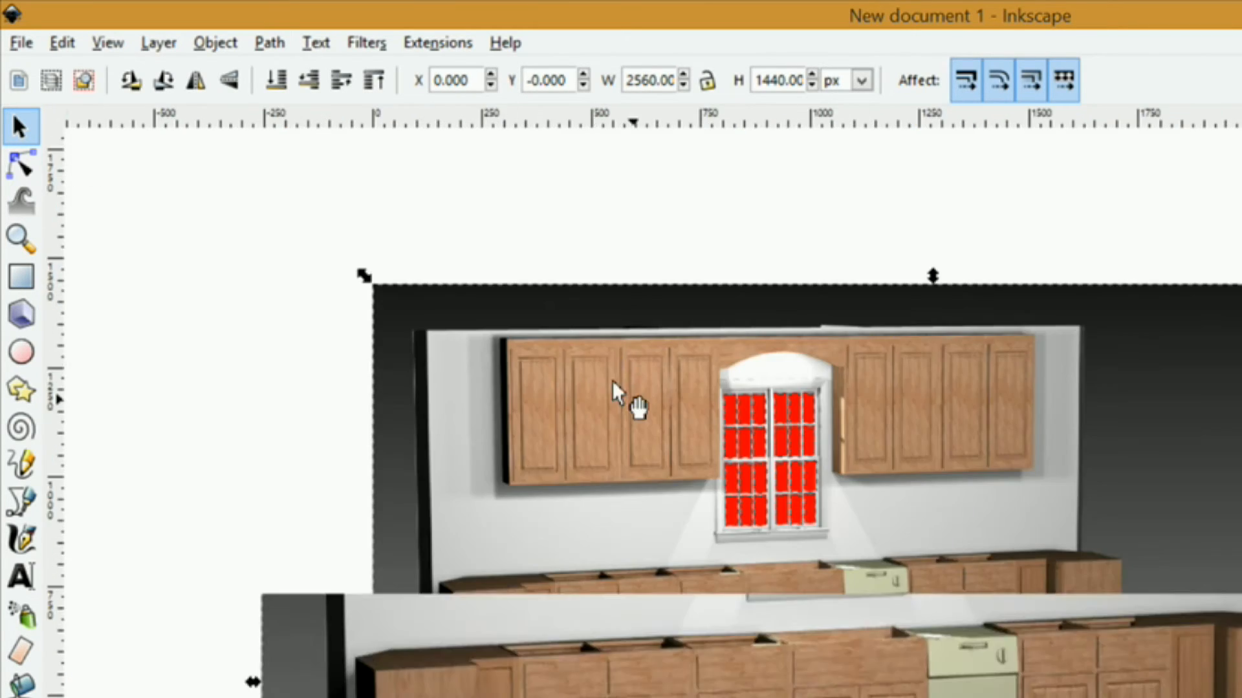
scroll(600, 375, "down", 1)
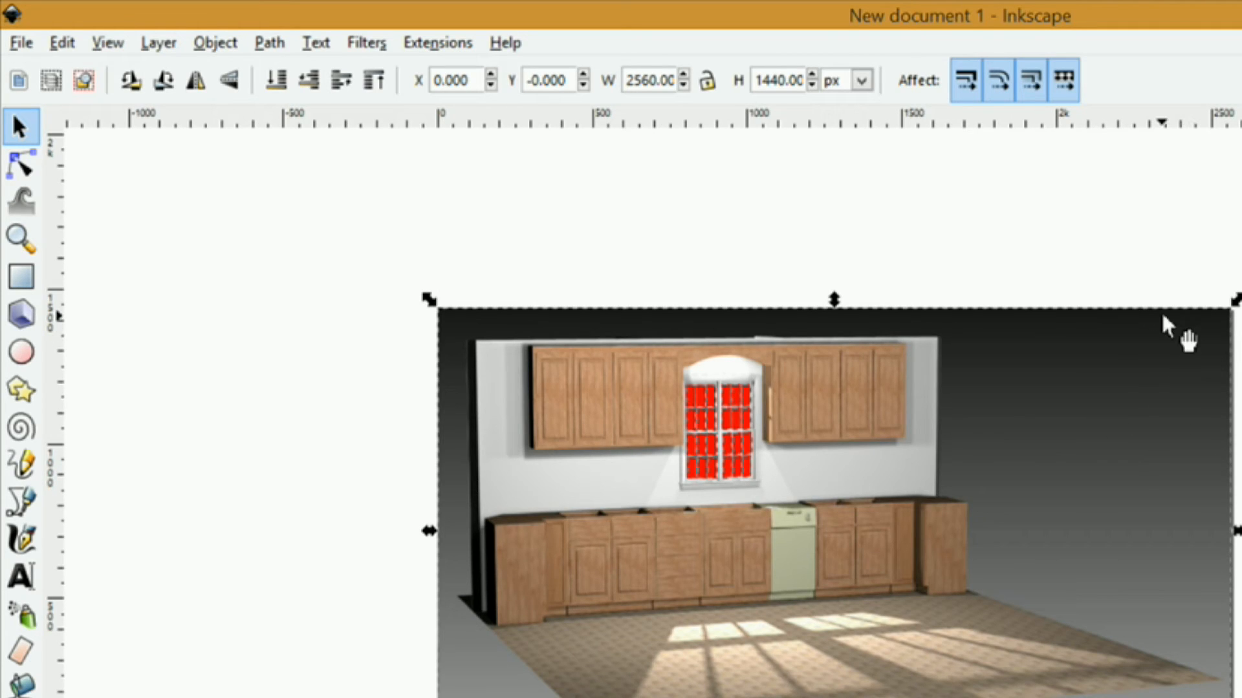
key("Tab")
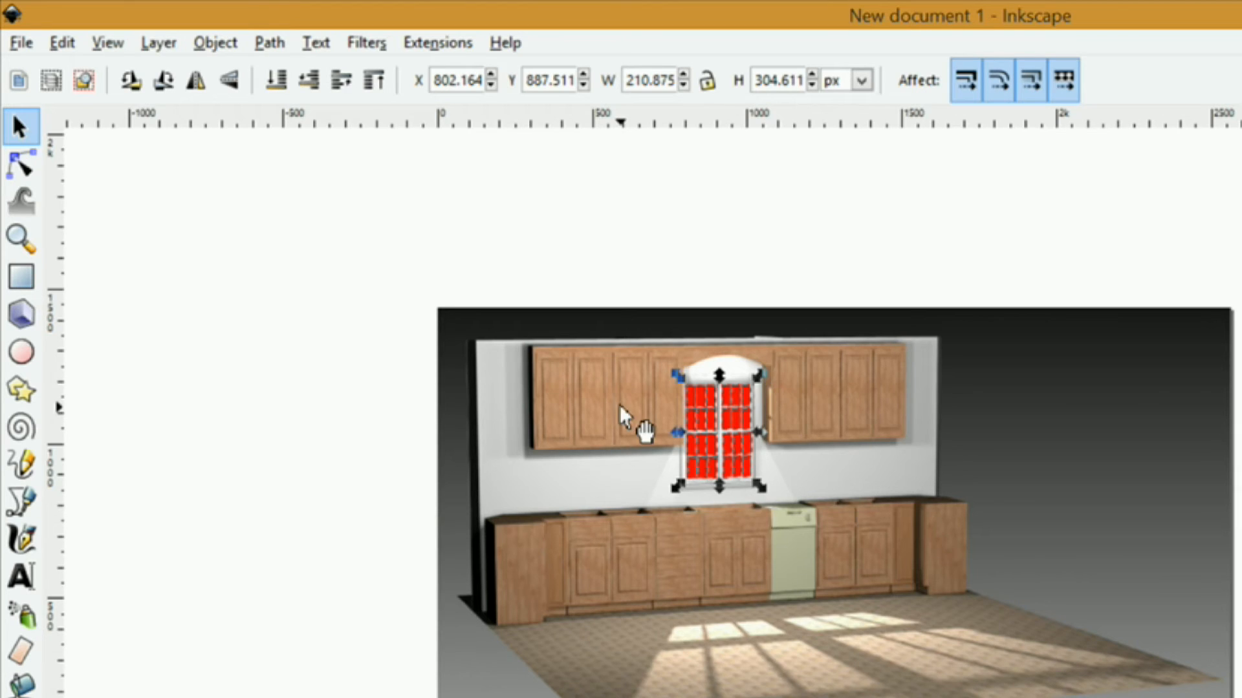
scroll(854, 475, "left", 5)
scroll(526, 471, "right", 4)
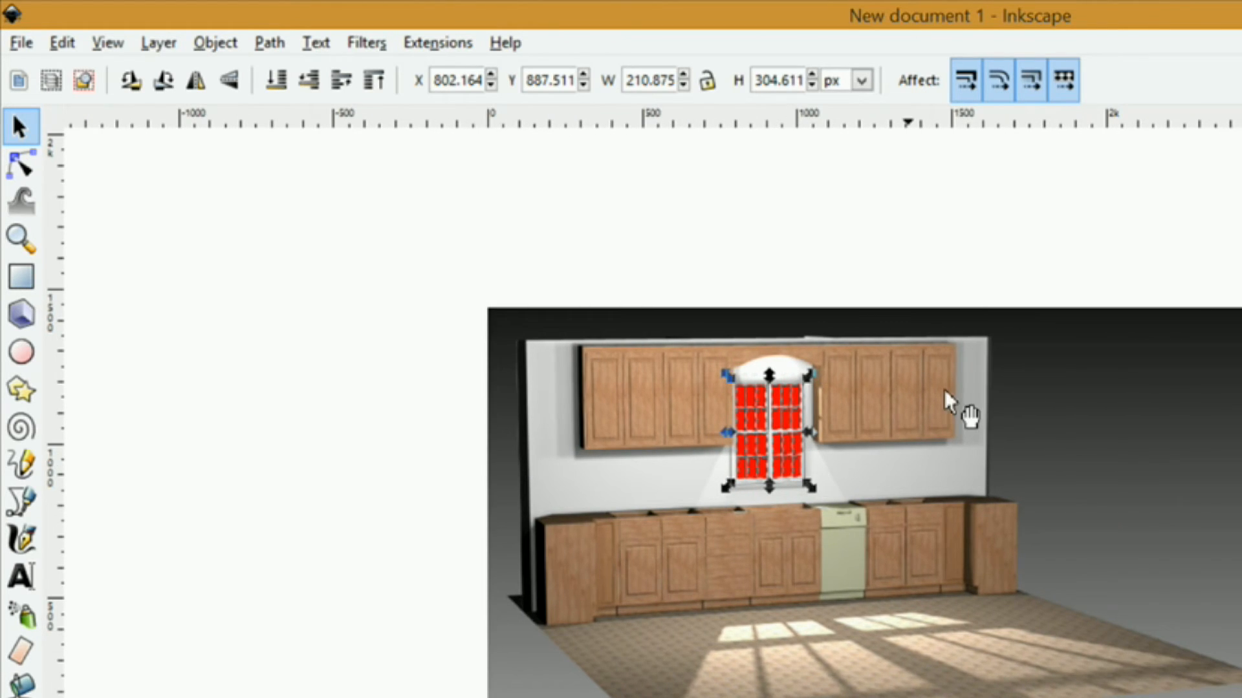
scroll(970, 482, "right", 3)
scroll(688, 397, "up", 1)
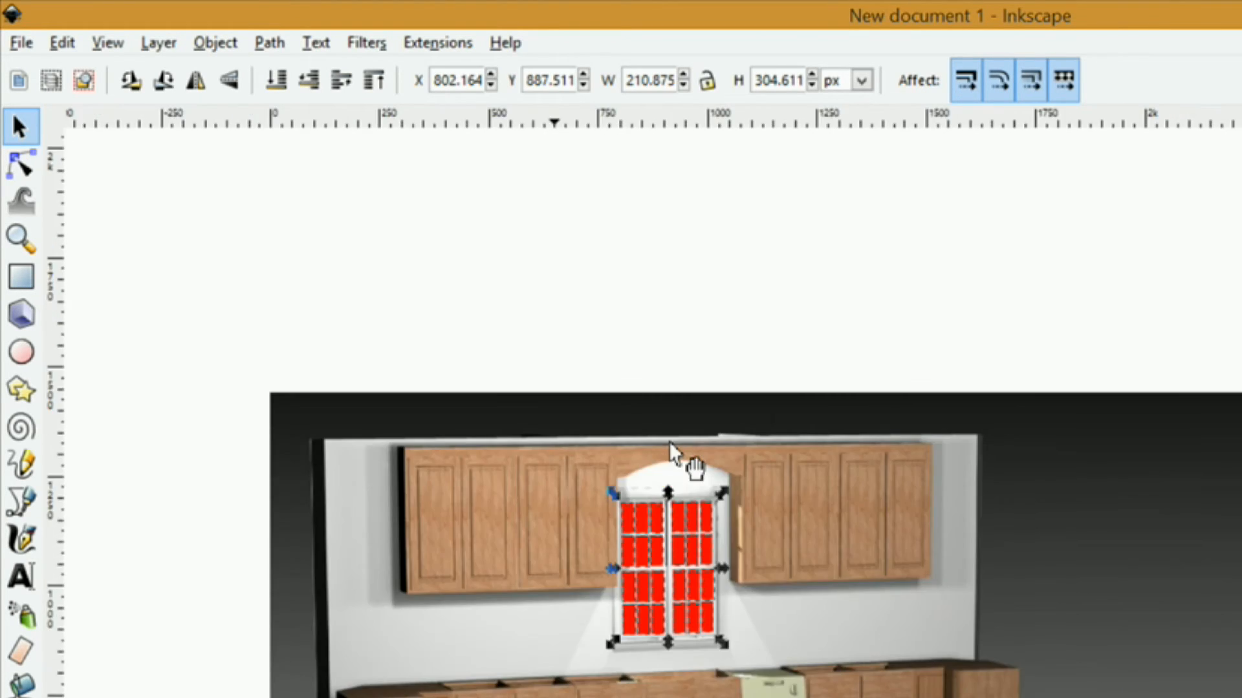
scroll(691, 595, "up", 4)
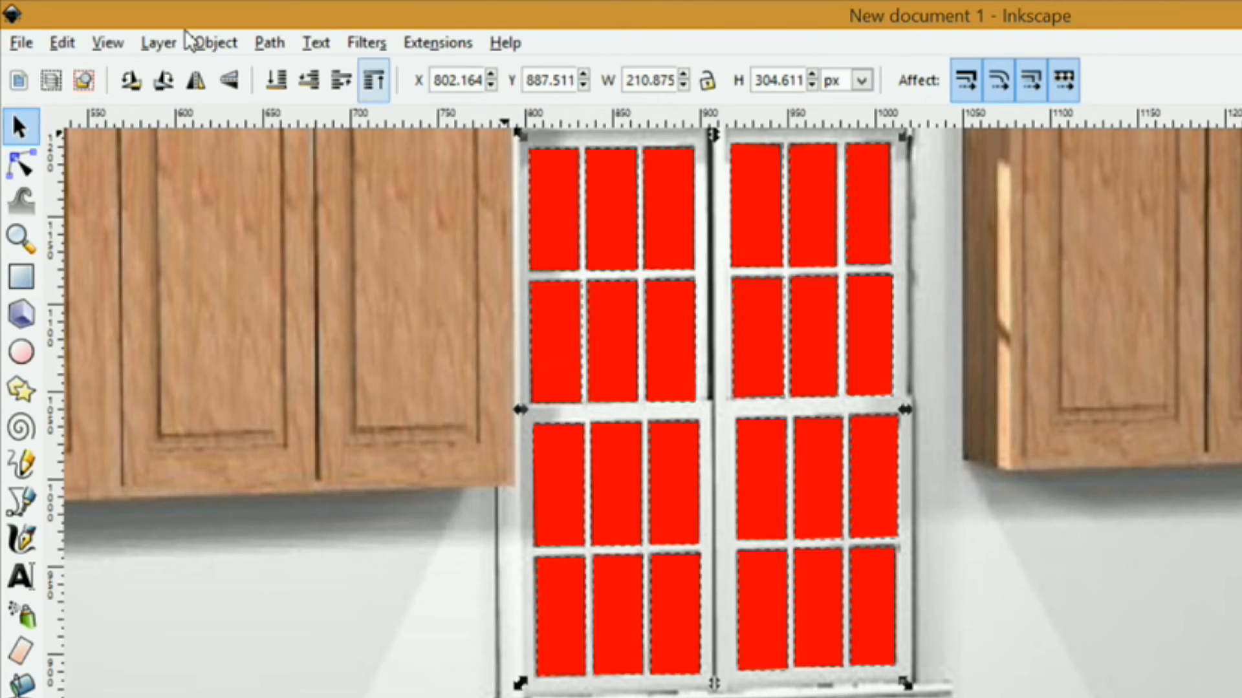
Step: Combine all the selected red pane shapes into a single path
left_click(270, 44)
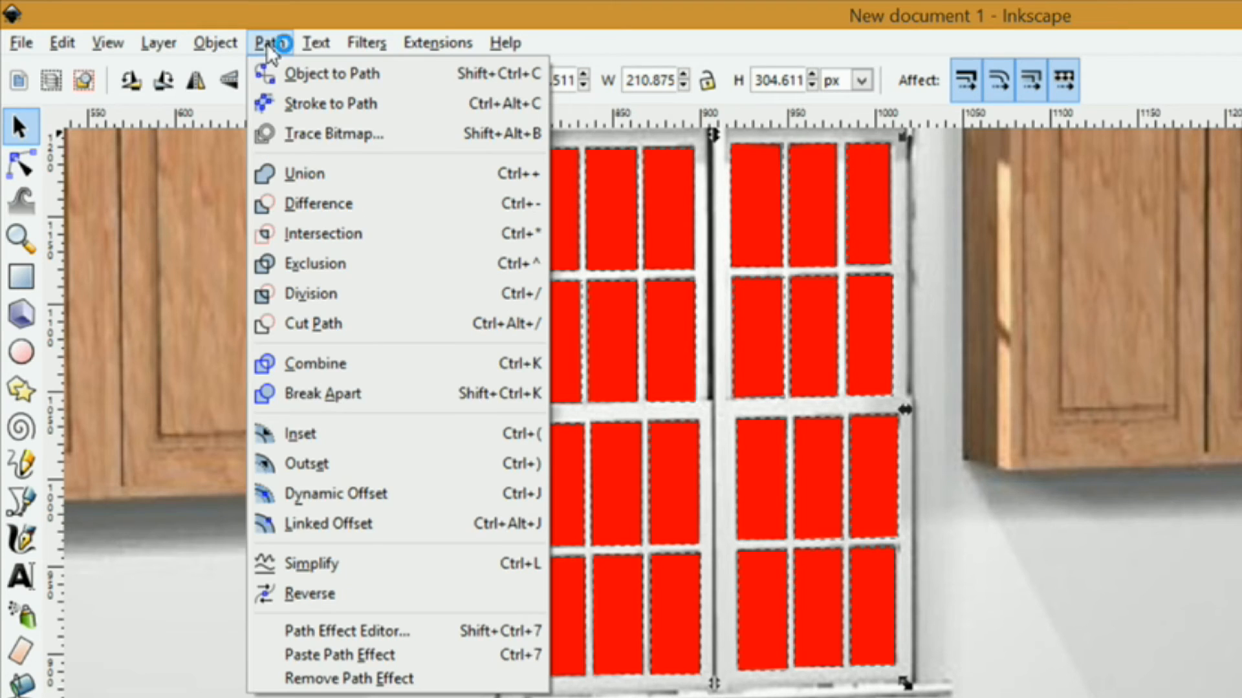
left_click(339, 365)
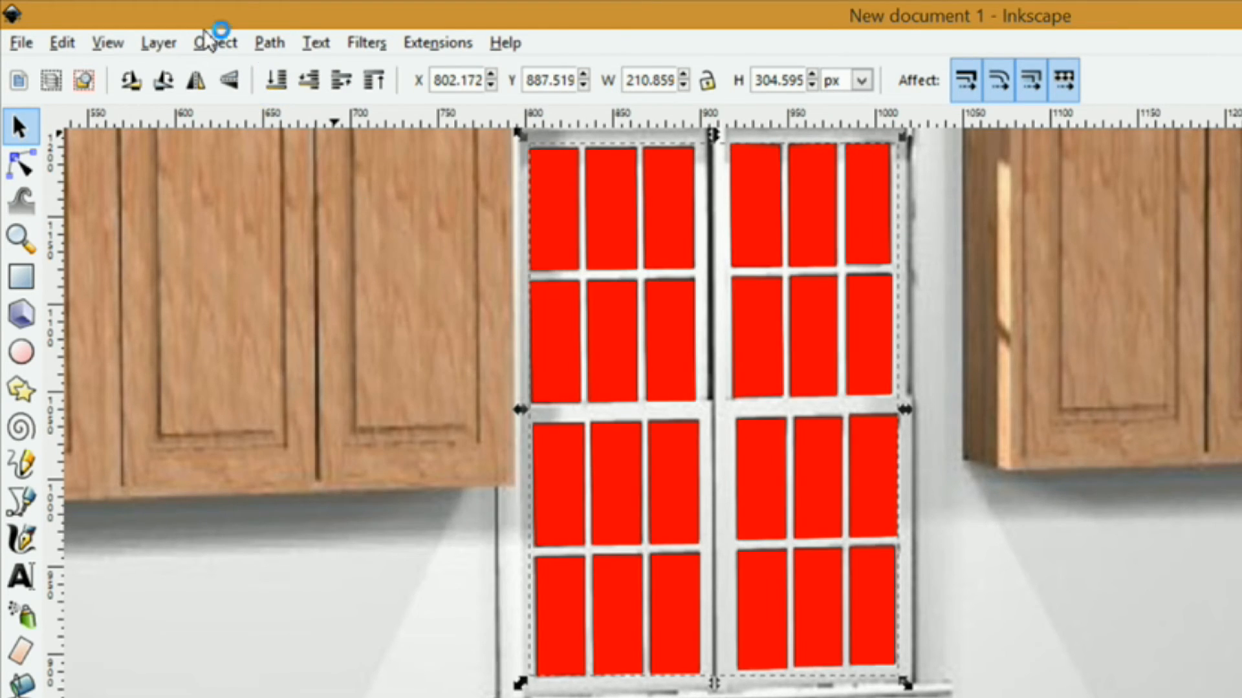
left_click(206, 46)
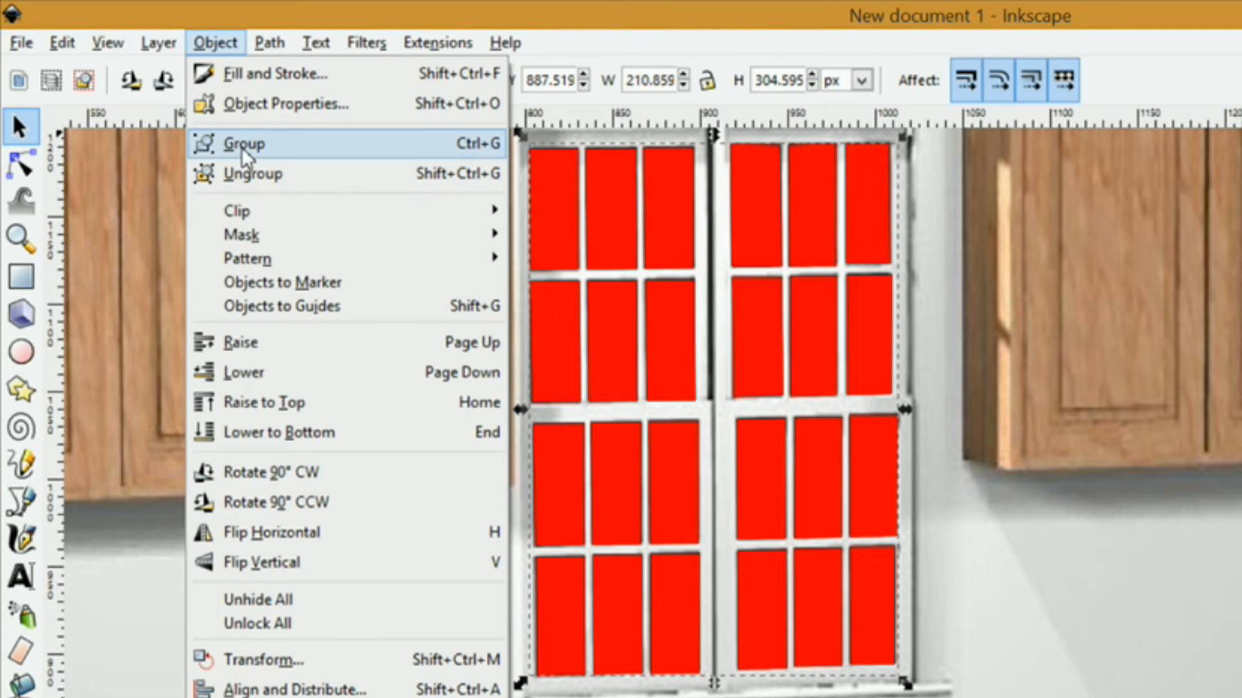
key("Escape")
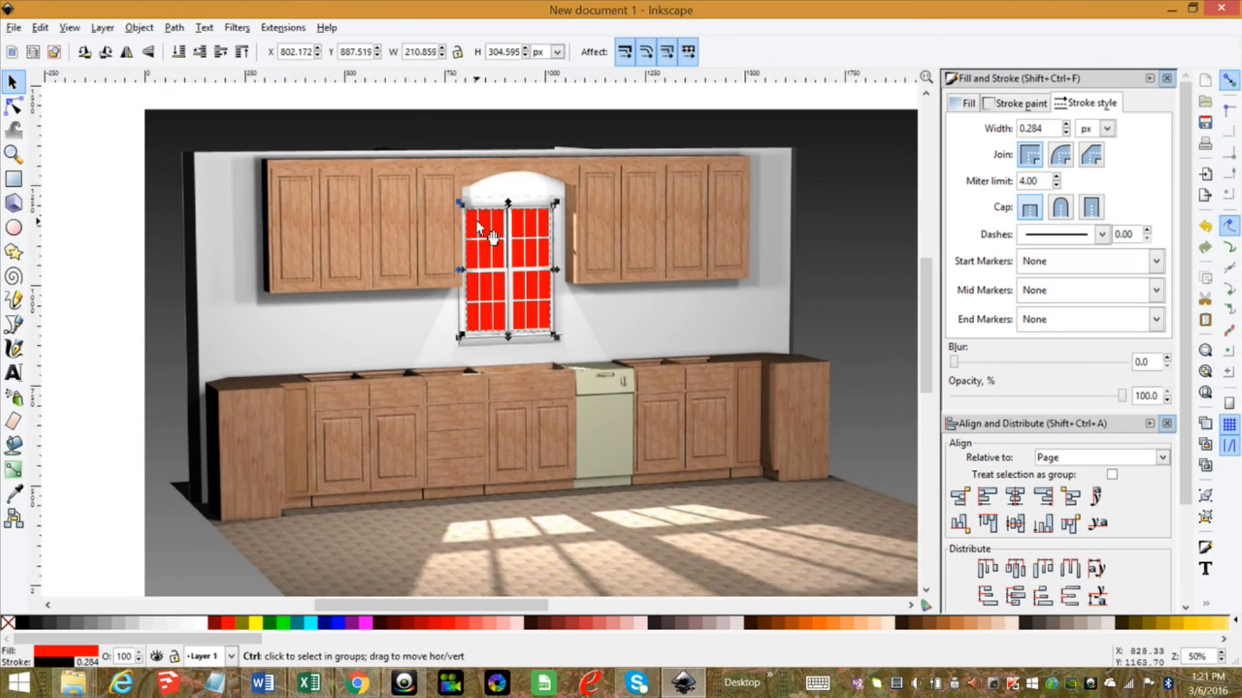
Step: Trace a closed outline around the kitchen's walls, cabinets and floor with the Pen tool, leaving out the dark background
scroll(379, 169, "down", 1)
scroll(213, 209, "up", 1)
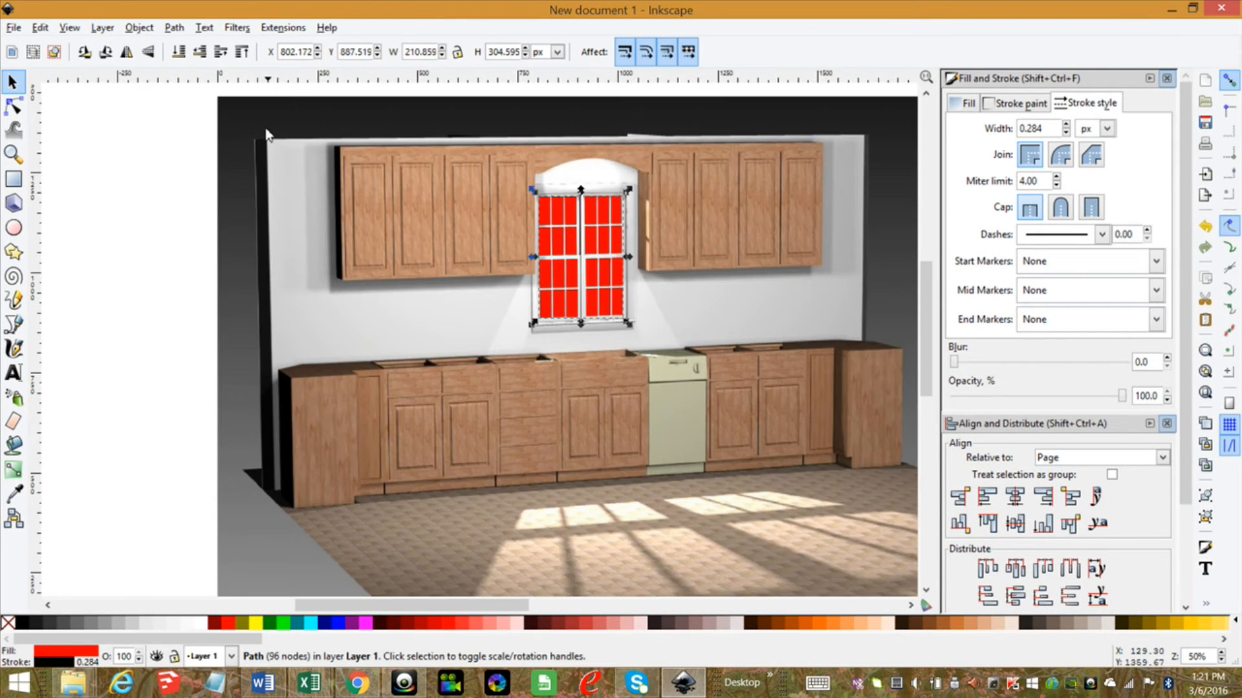
scroll(396, 433, "down", 2)
scroll(457, 398, "down", 1)
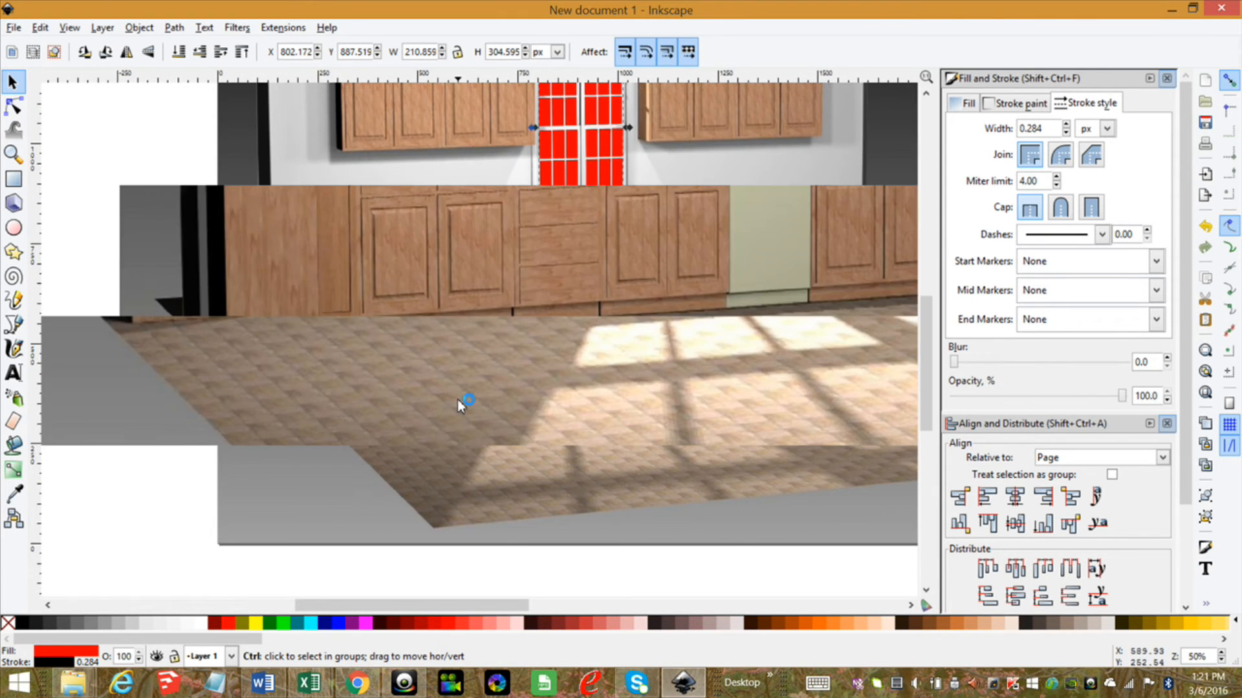
scroll(456, 420, "down", 1)
scroll(172, 244, "up", 4)
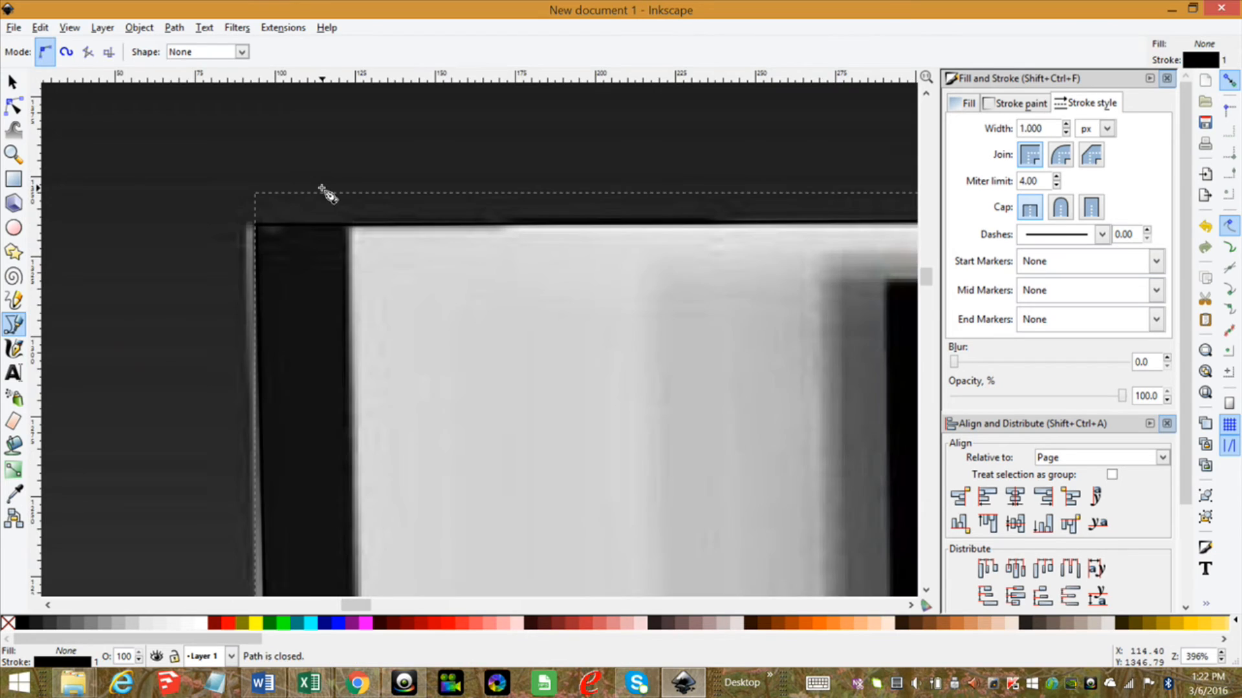
scroll(317, 184, "down", 5)
scroll(238, 140, "down", 1)
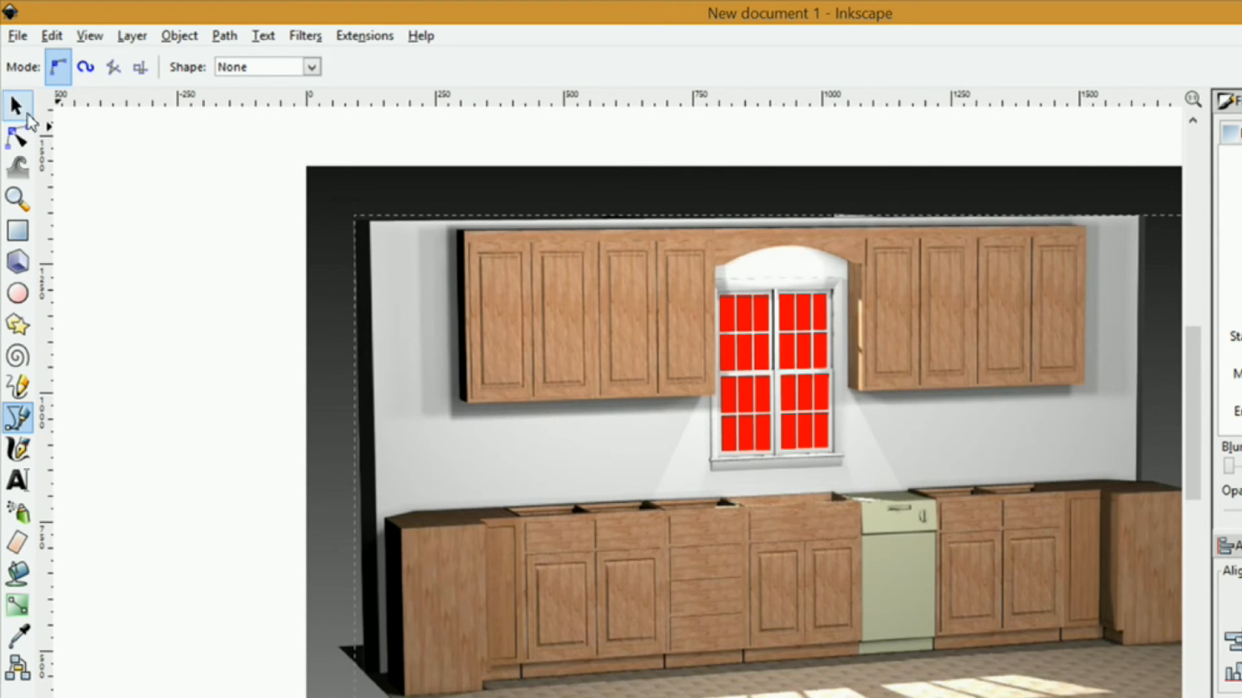
Step: Fill the traced kitchen outline with a flat white colour
left_click(14, 107)
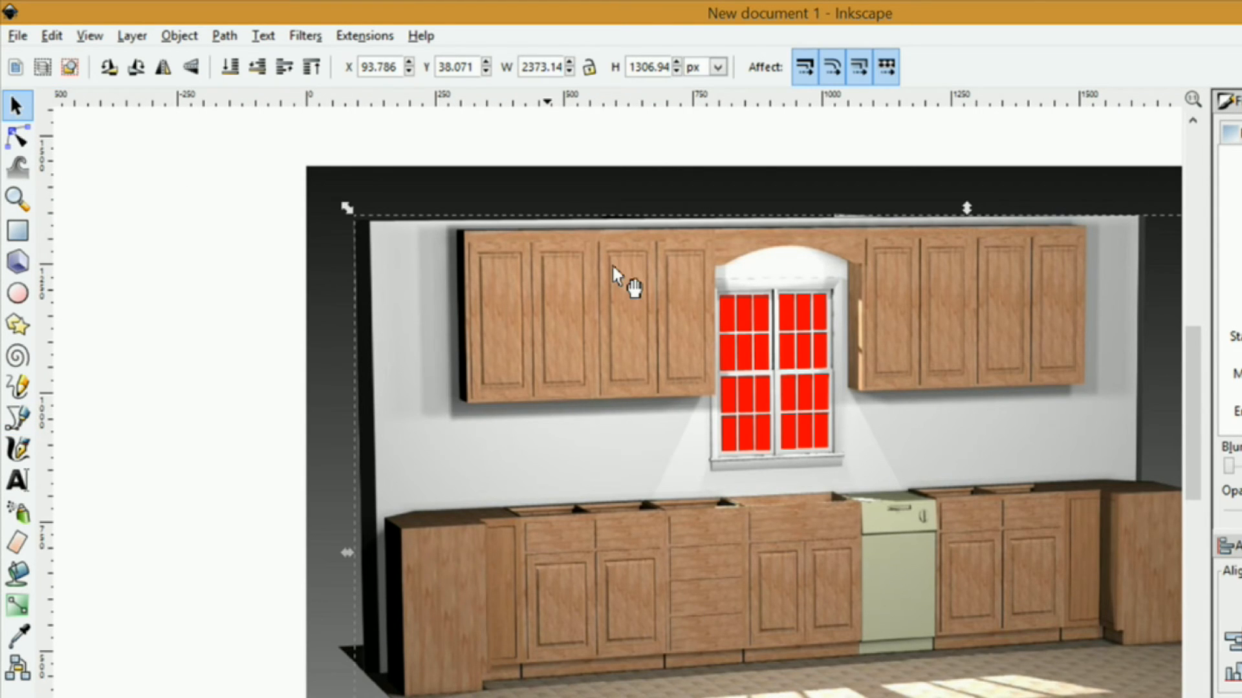
scroll(626, 408, "down", 2)
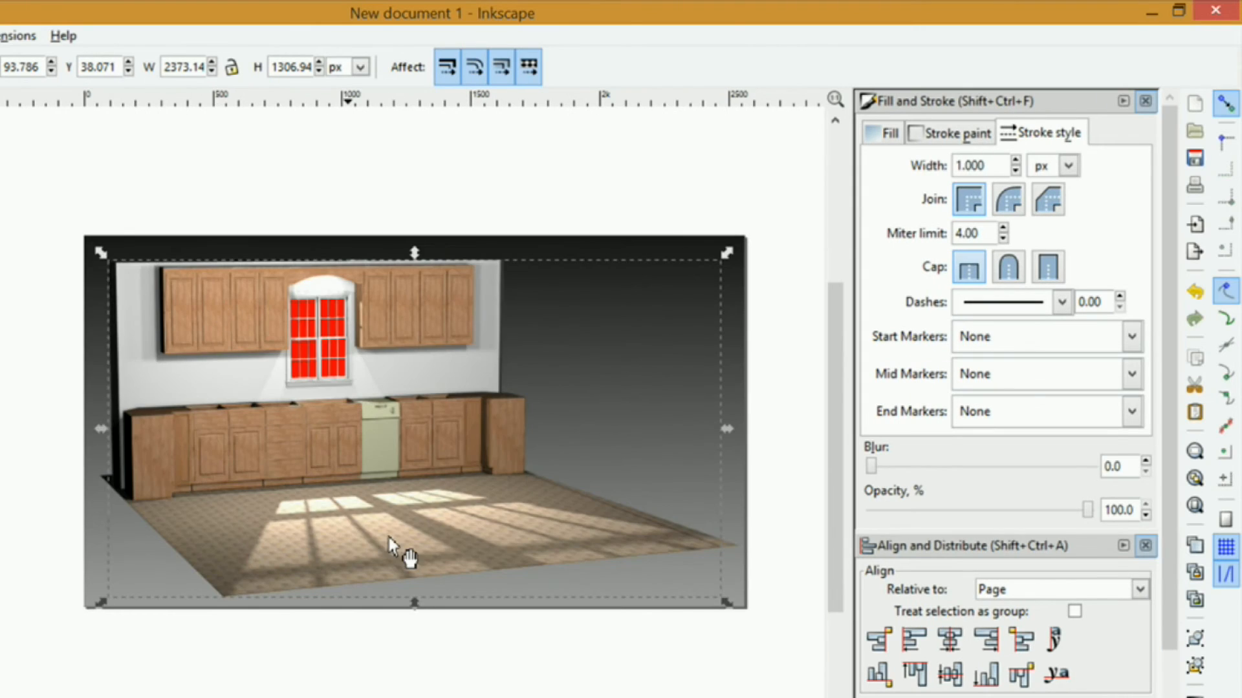
left_click(885, 136)
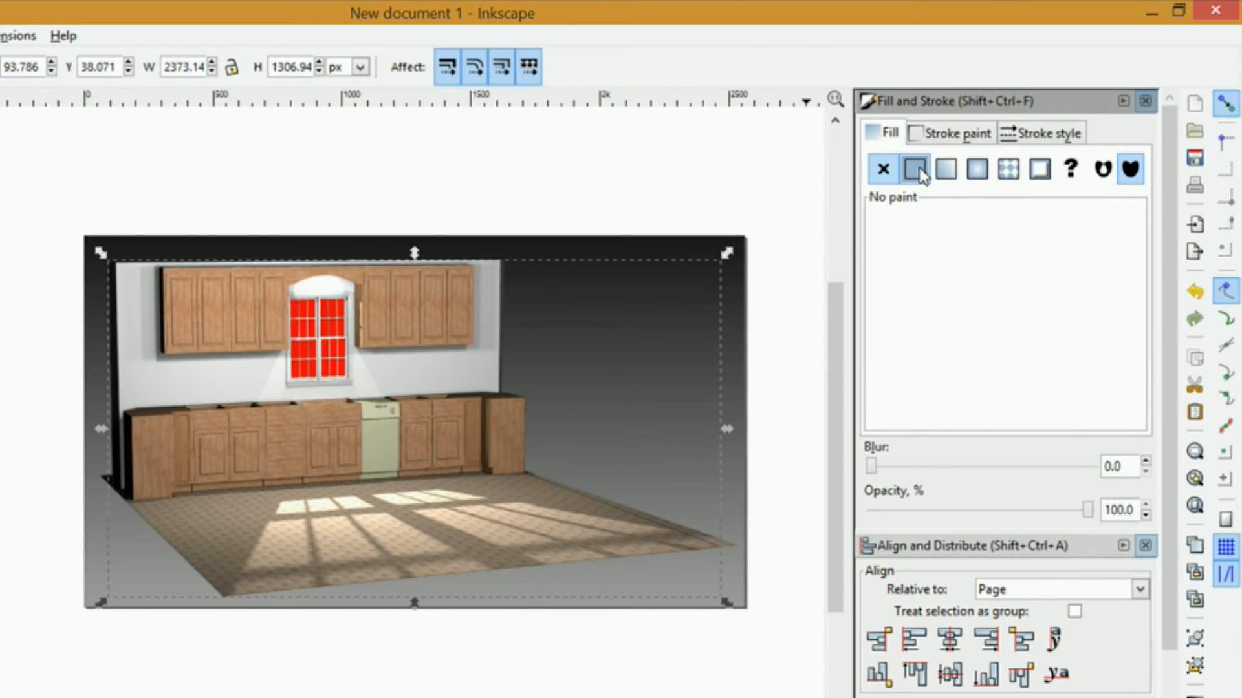
left_click(914, 169)
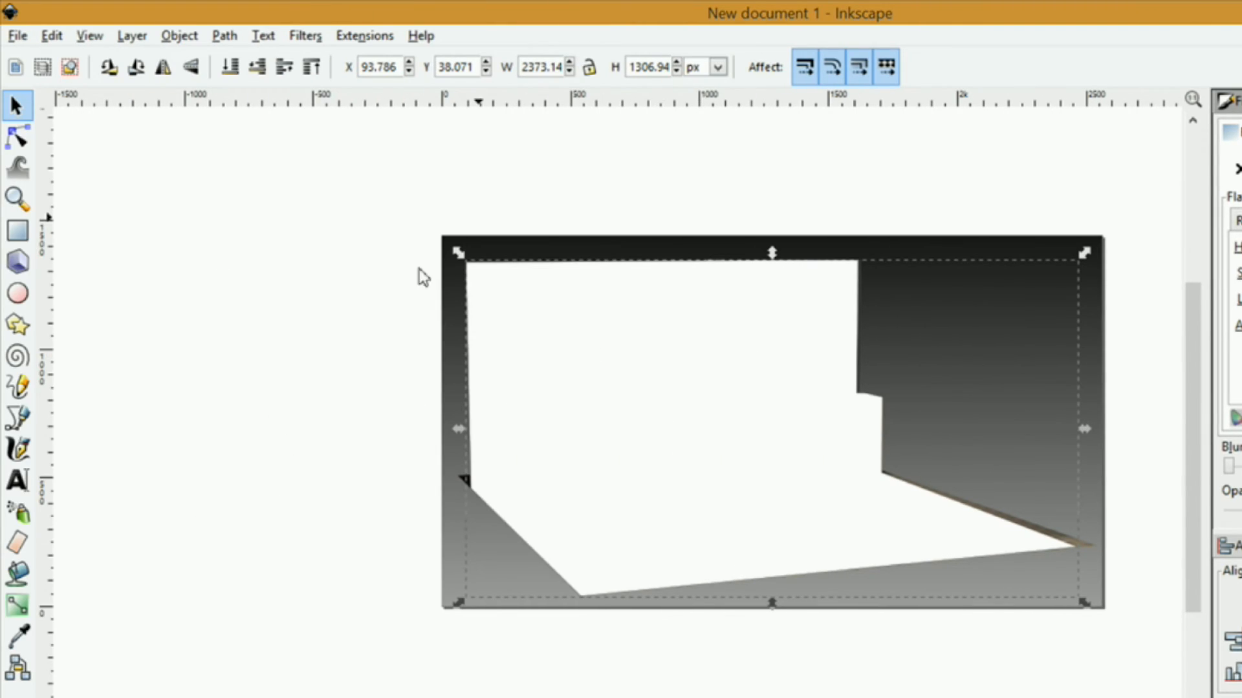
Step: Lower the white outline shape and the kitchen image to the bottom in turn, stacking the shape between the image and the red panes
left_click(180, 37)
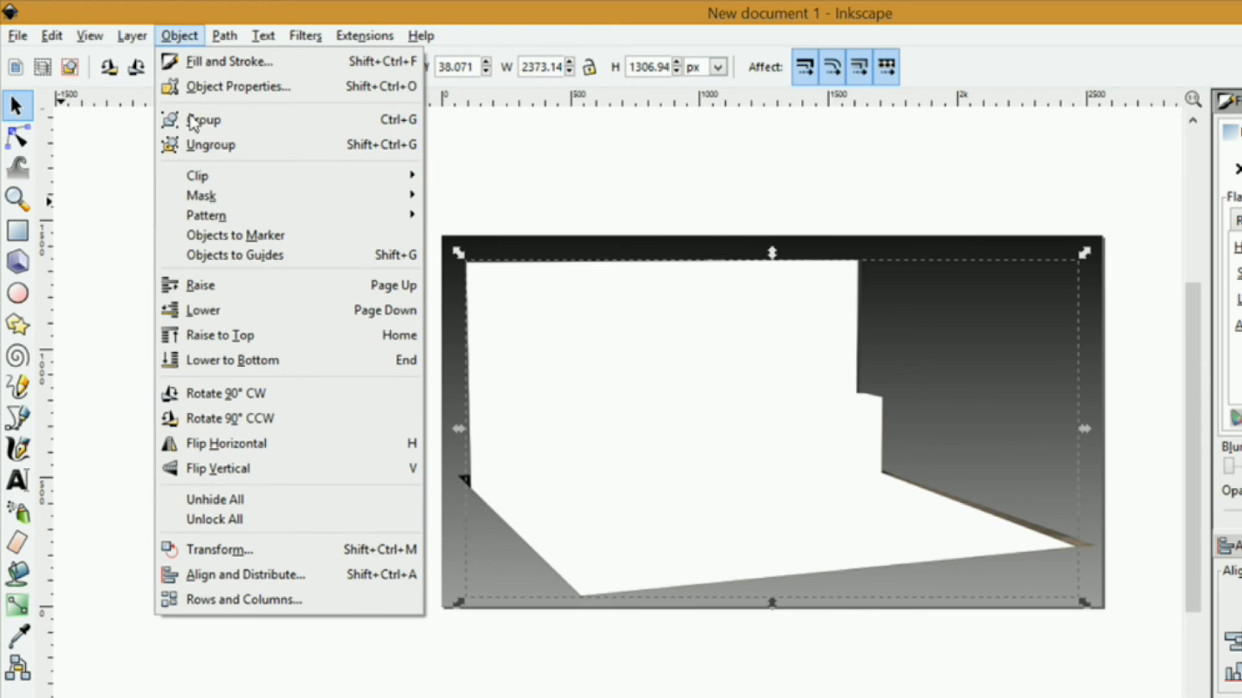
left_click(234, 360)
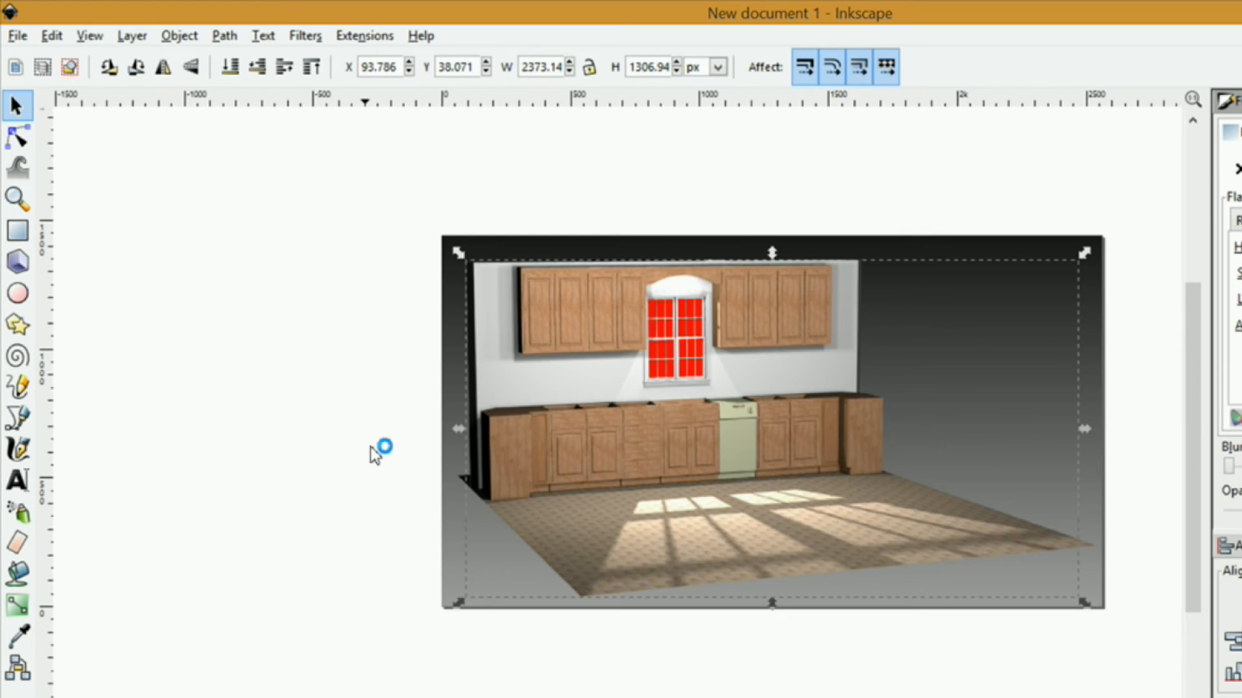
left_click(447, 544)
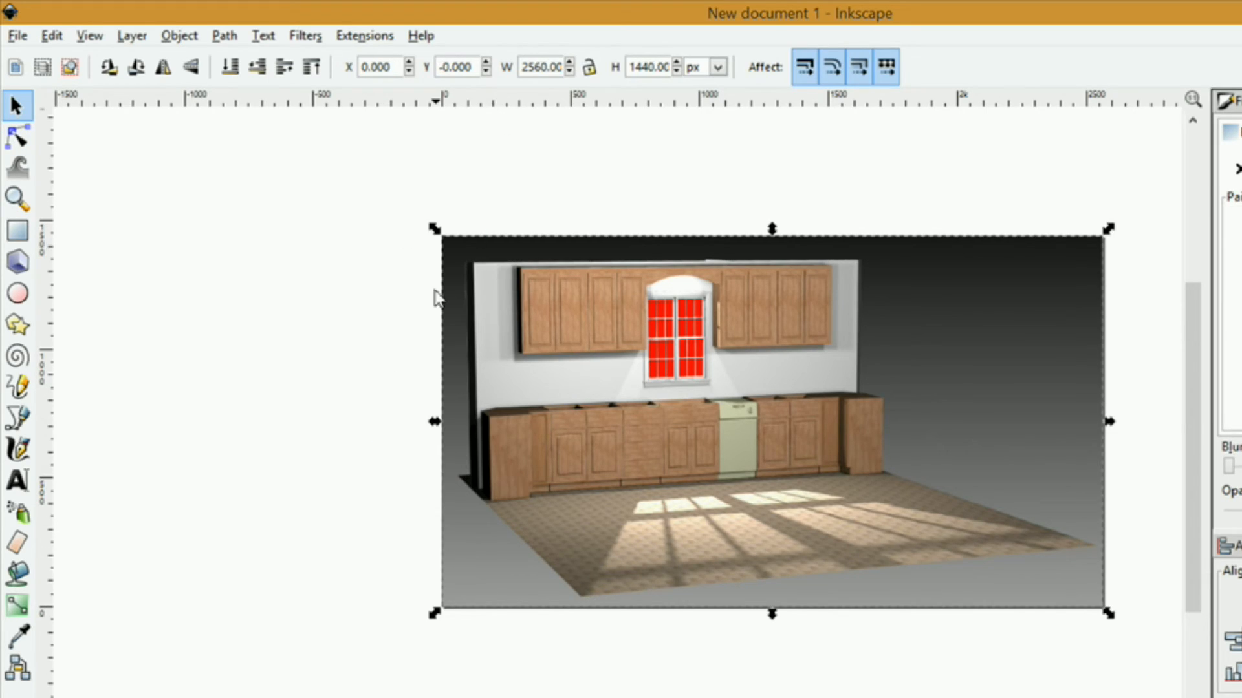
left_click(179, 38)
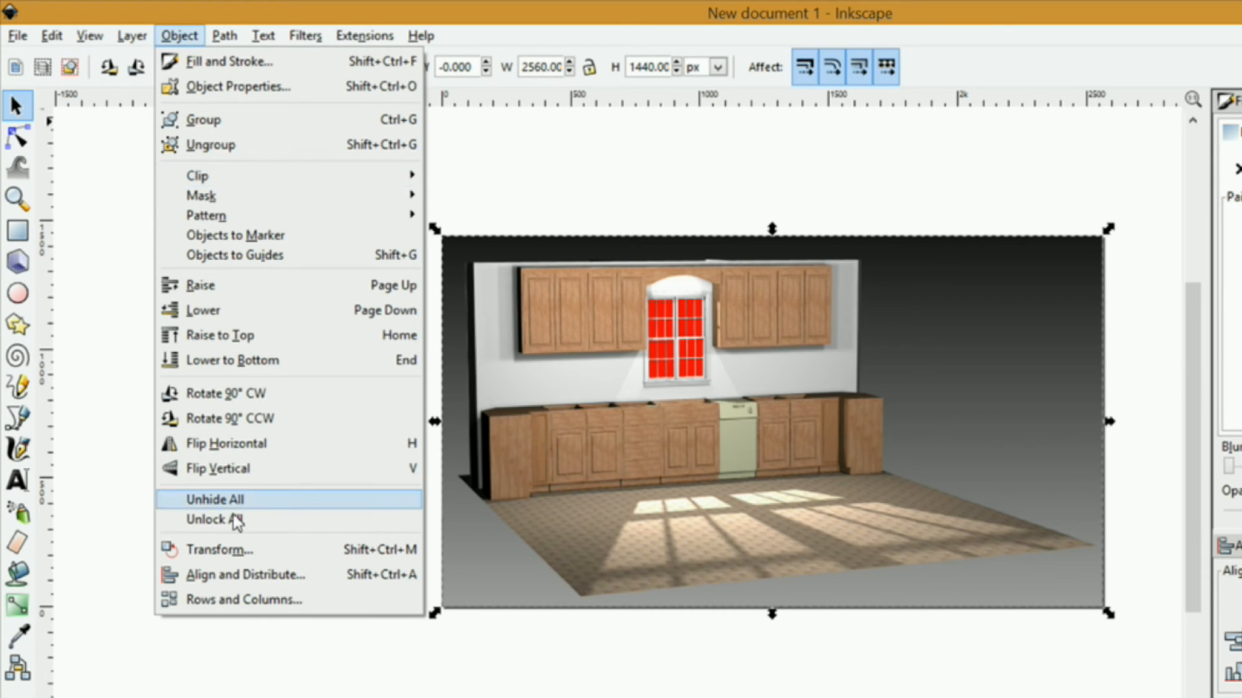
left_click(227, 362)
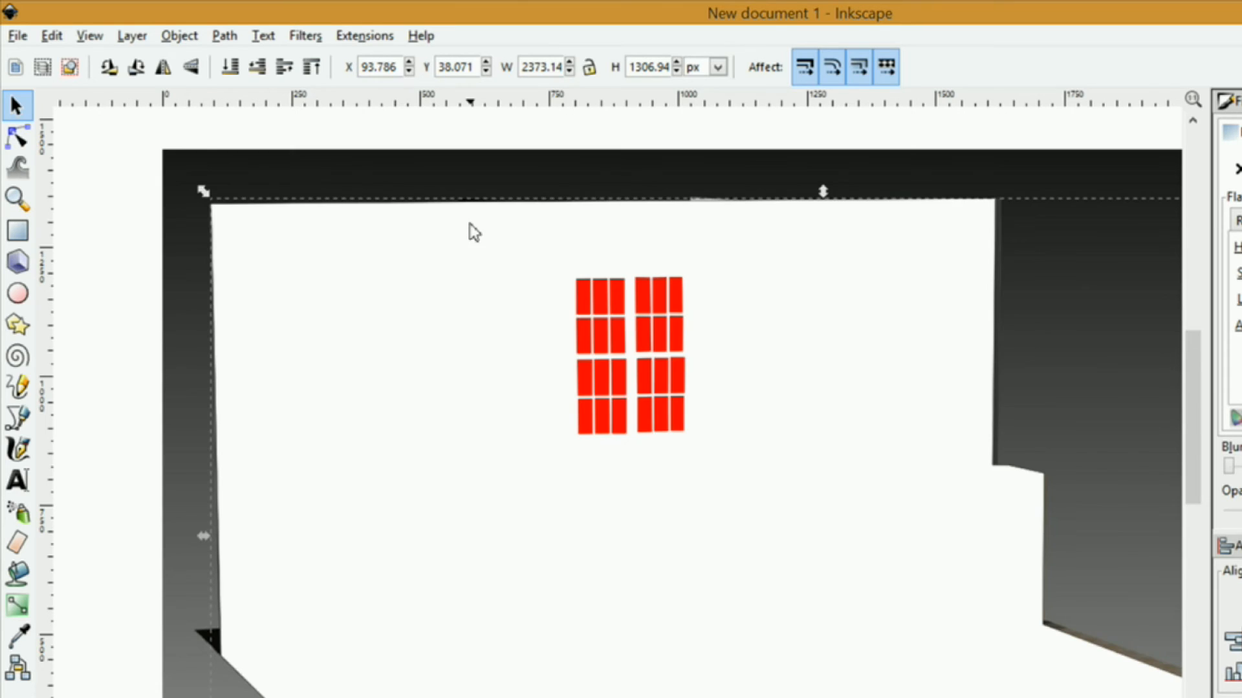
Step: Cut the combined red pane path out of the white outline shape with the Difference operation
scroll(747, 326, "down", 2)
scroll(592, 514, "up", 2)
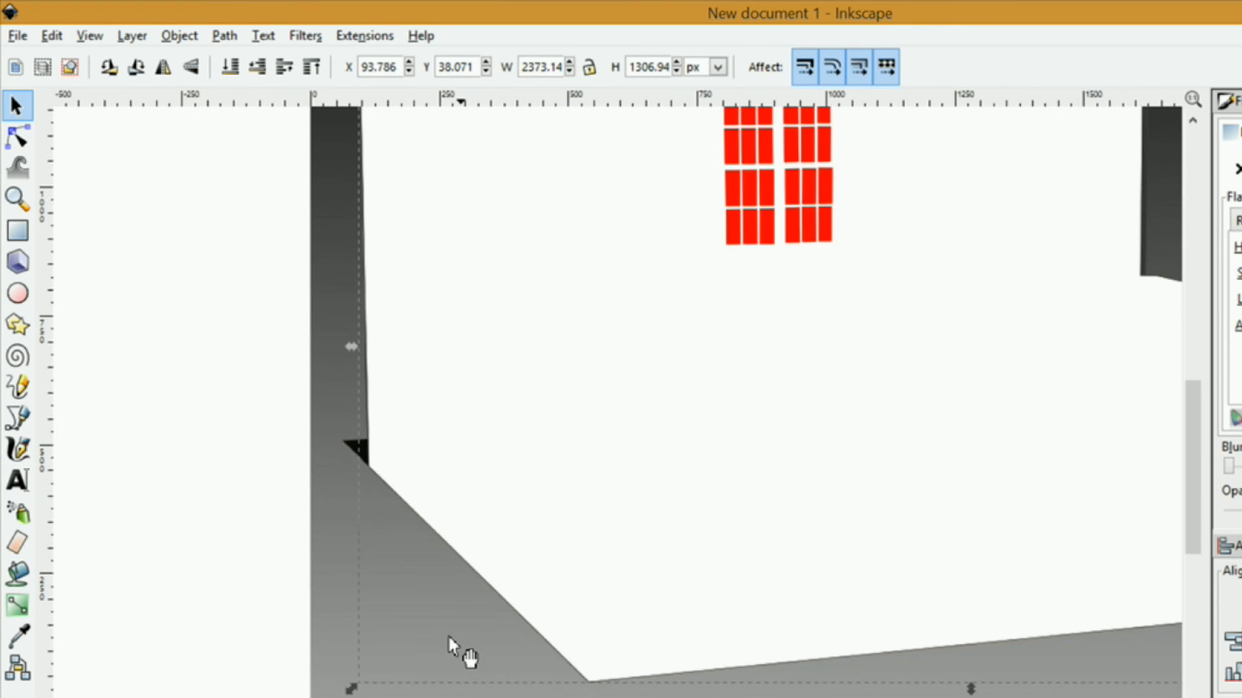
scroll(479, 621, "down", 1)
scroll(642, 362, "up", 4)
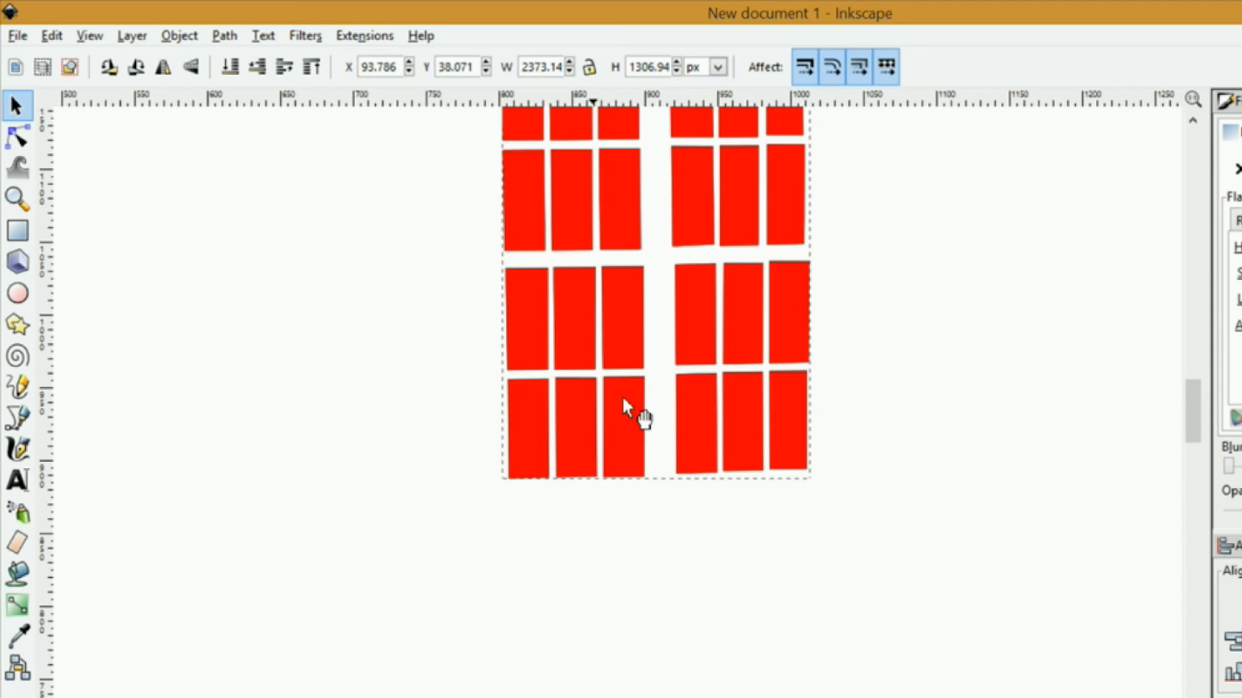
scroll(692, 411, "down", 3)
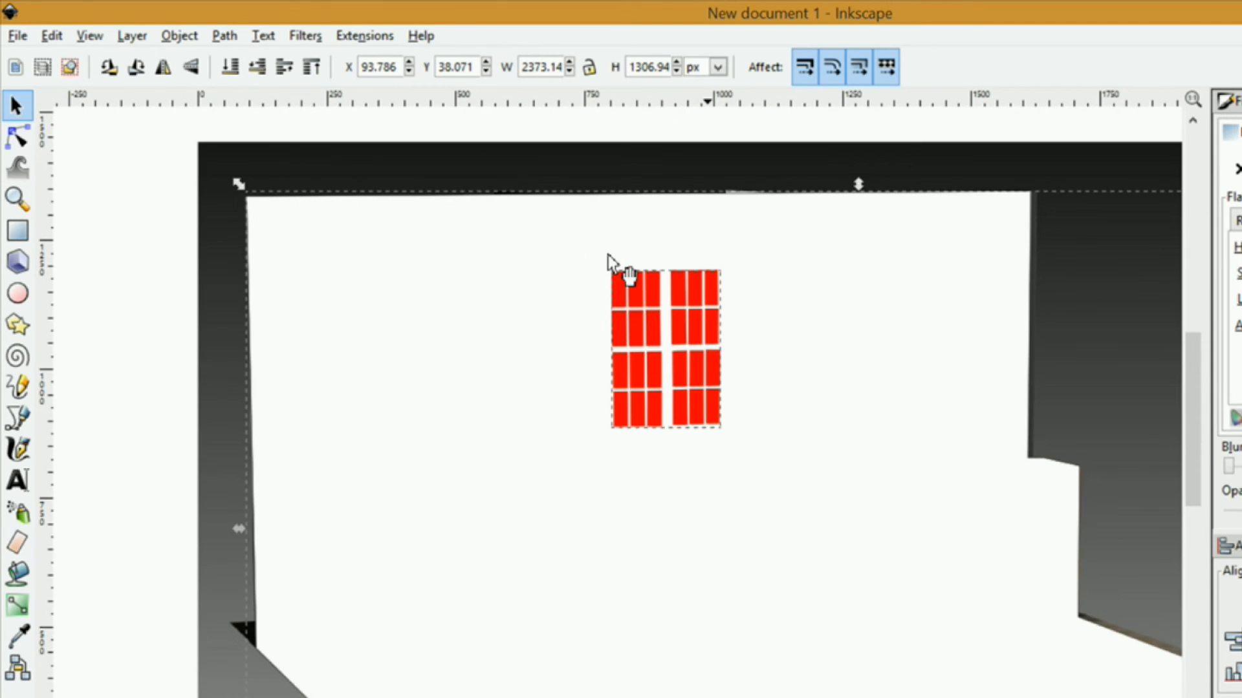
left_click(223, 37)
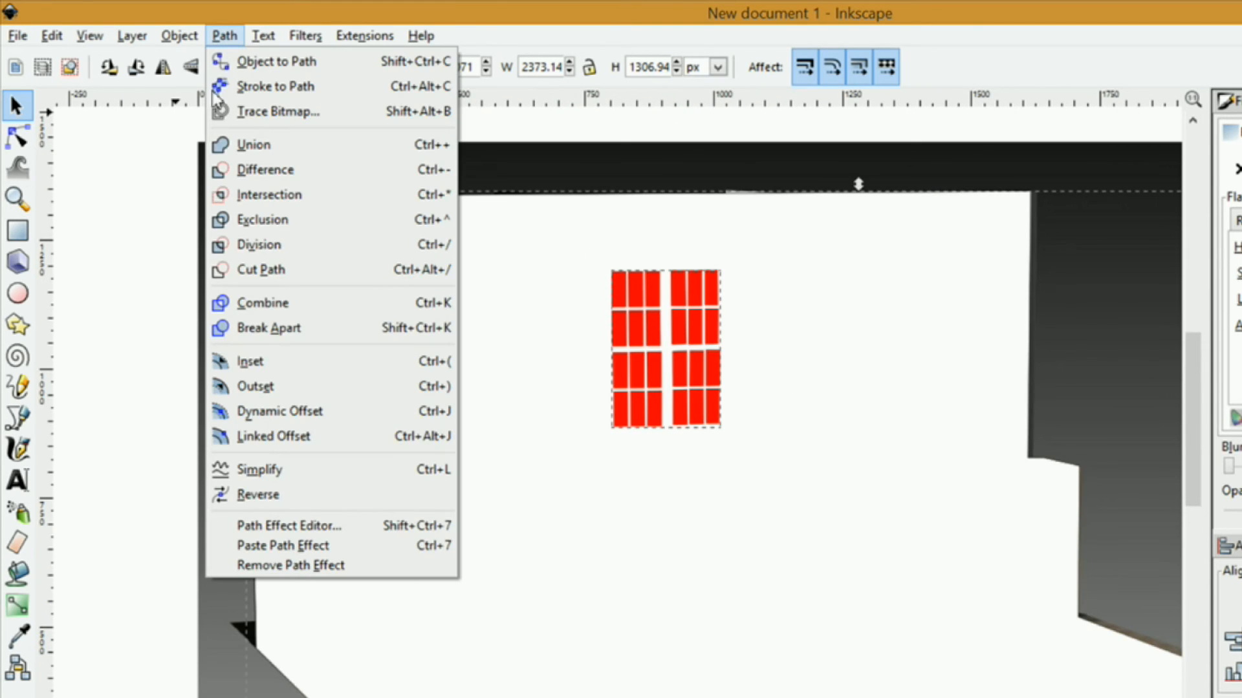
left_click(263, 170)
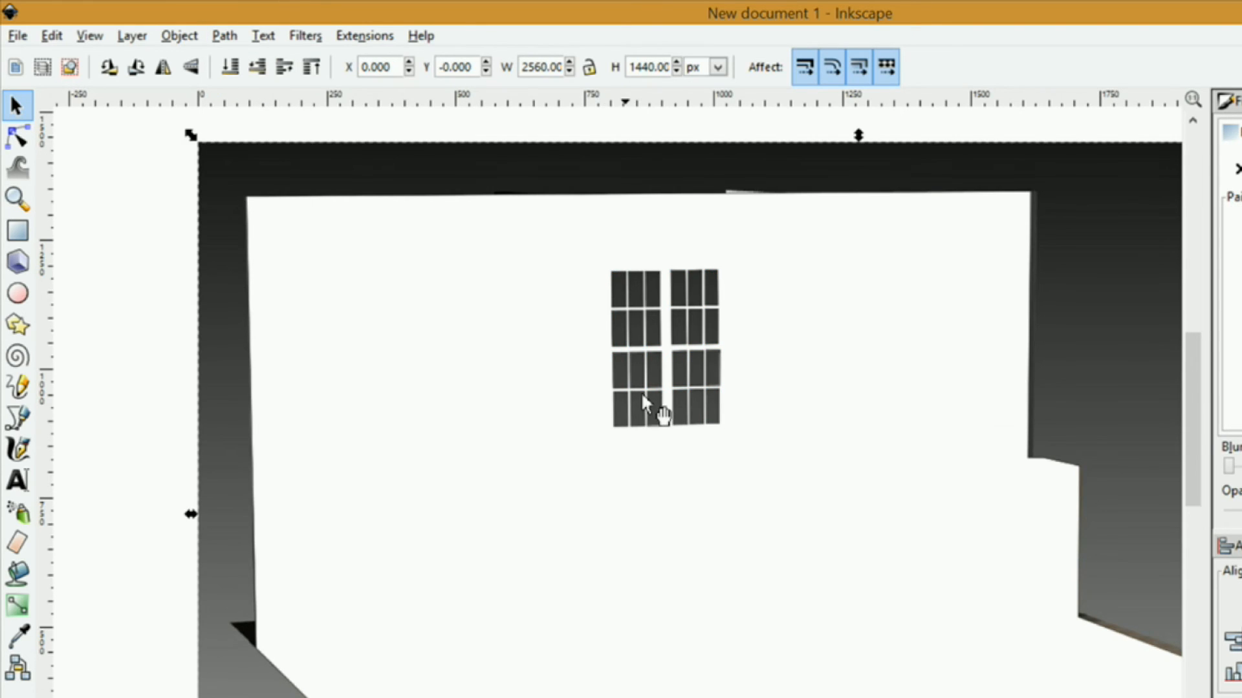
scroll(686, 330, "up", 6)
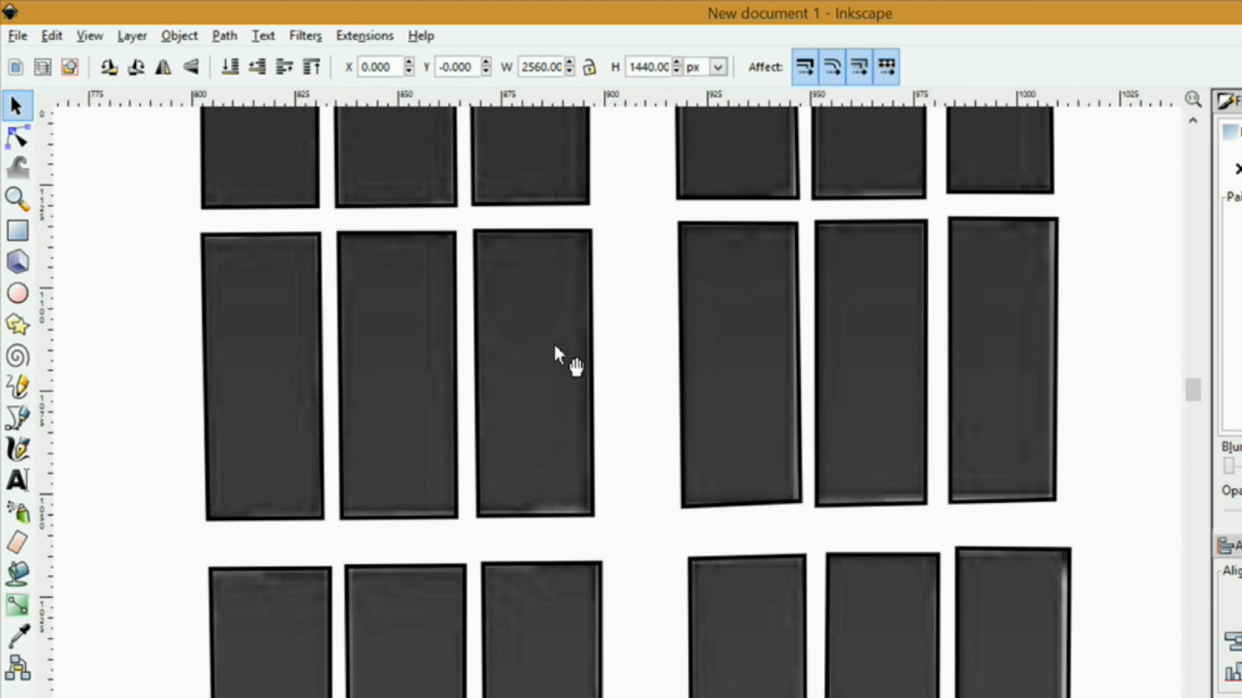
scroll(631, 285, "down", 8)
Step: Mask the kitchen image with the white outline shape to remove the dark background and the window panes
left_click(630, 284)
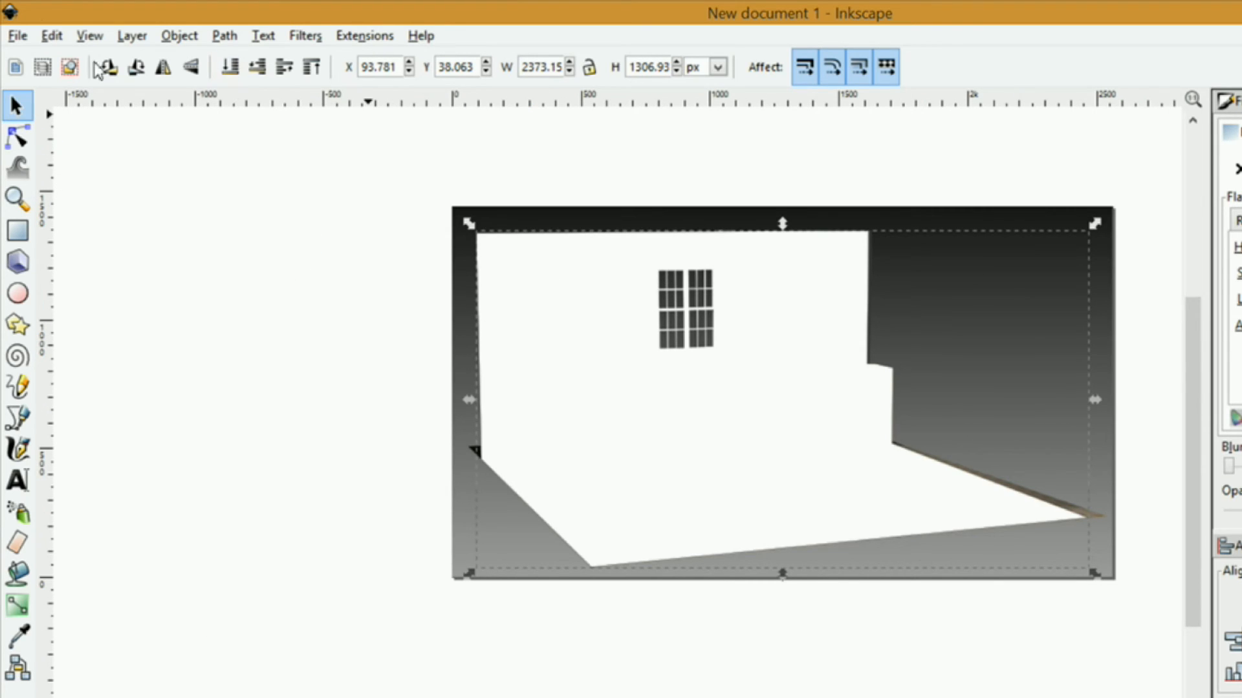
left_click(458, 517, "shift")
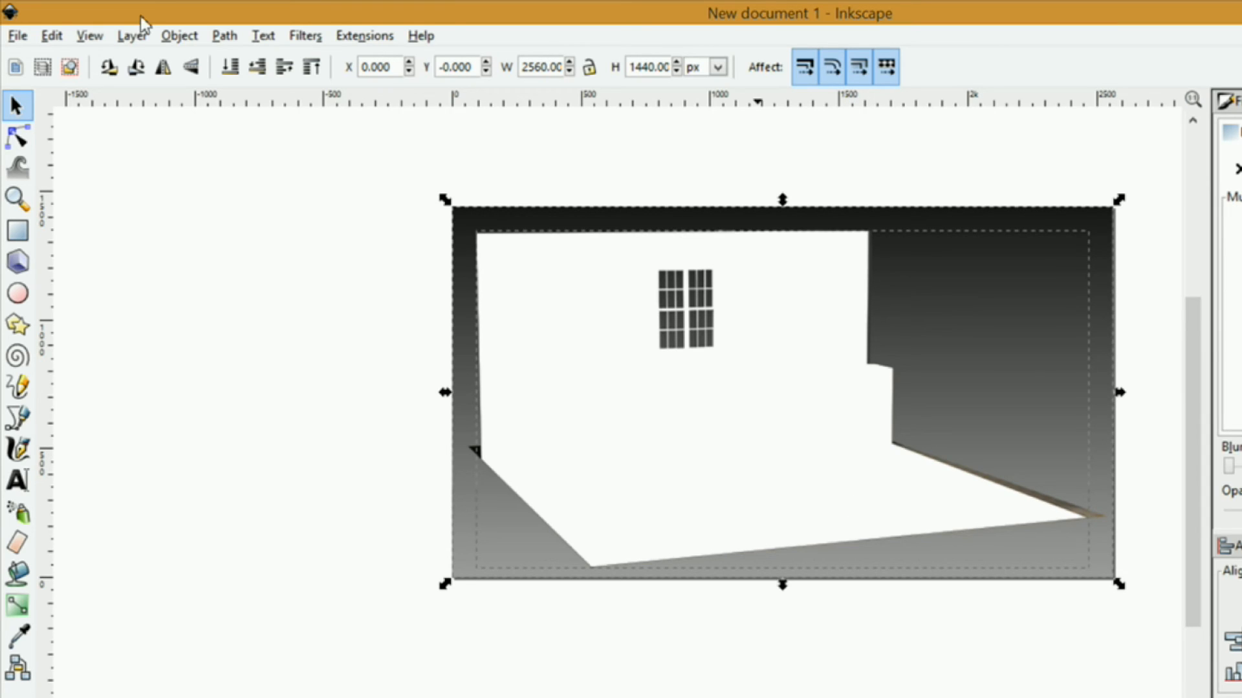
left_click(185, 40)
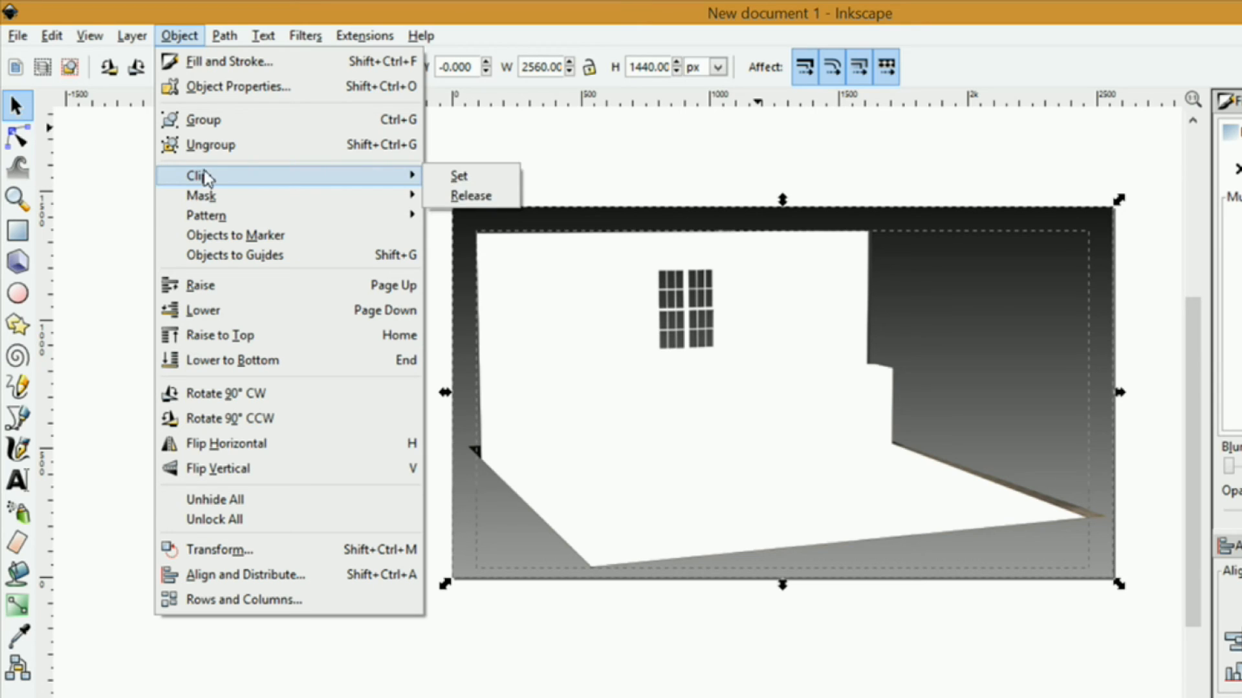
mouse_move(200, 195)
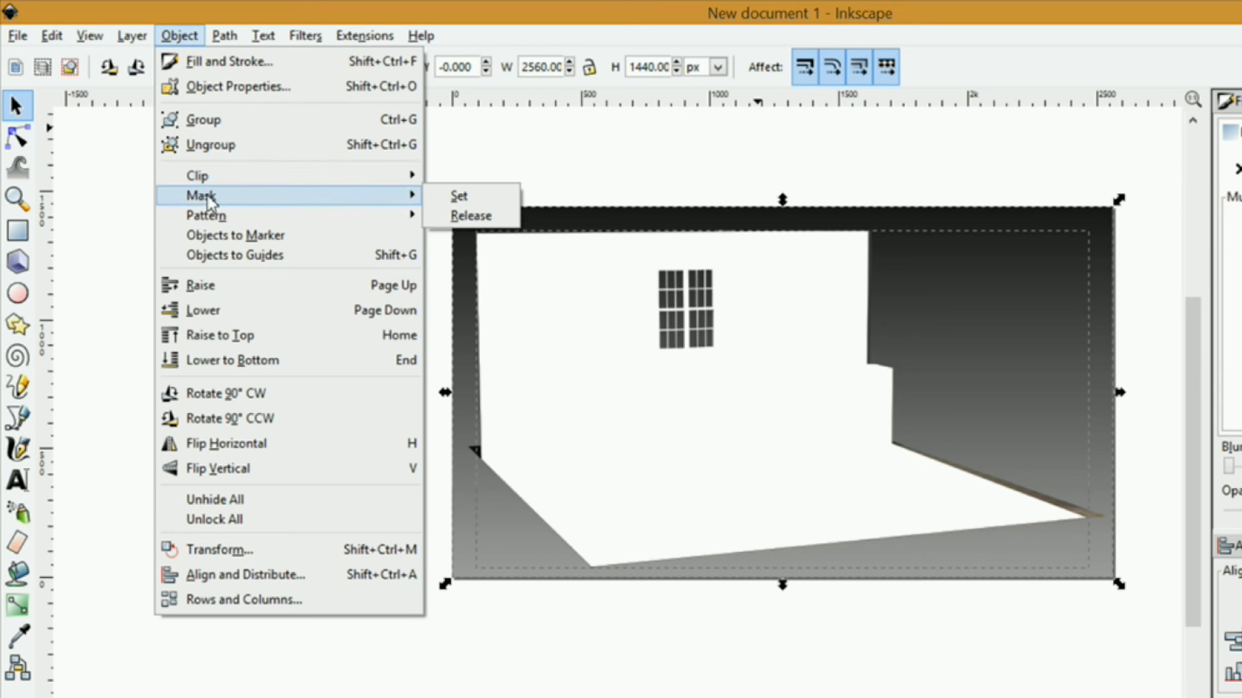
left_click(467, 198)
key("Escape")
scroll(685, 310, "up", 4)
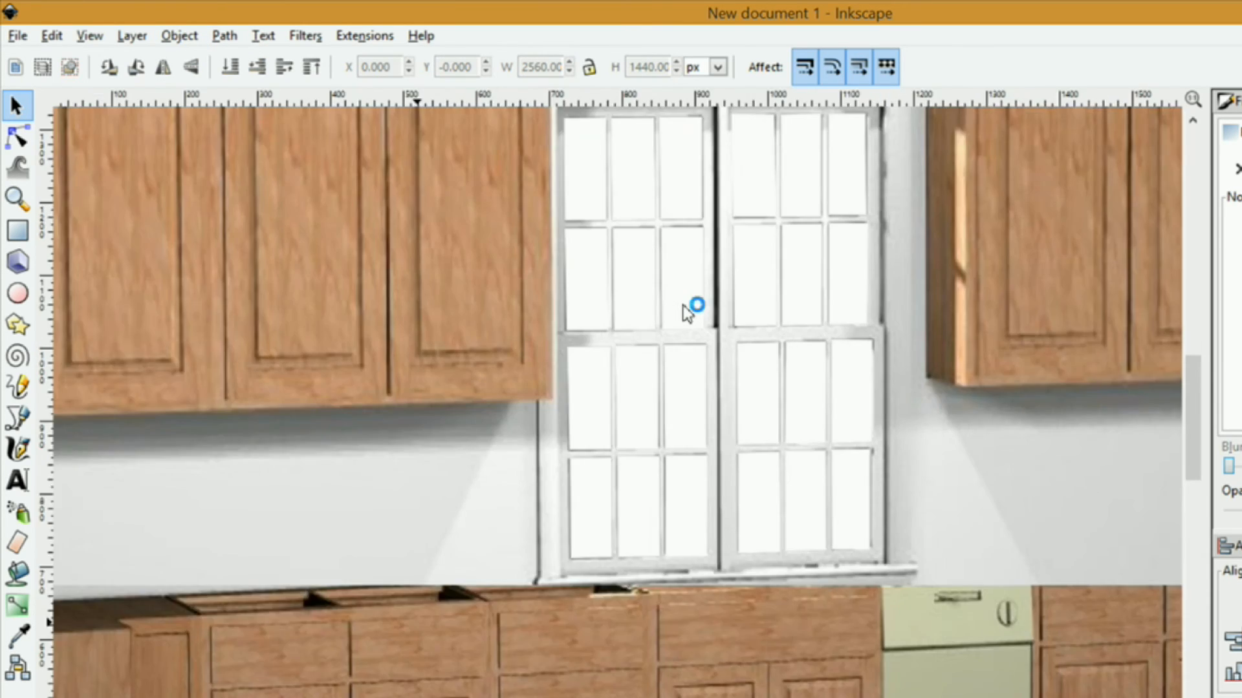
scroll(687, 314, "up", 4)
scroll(684, 299, "down", 8)
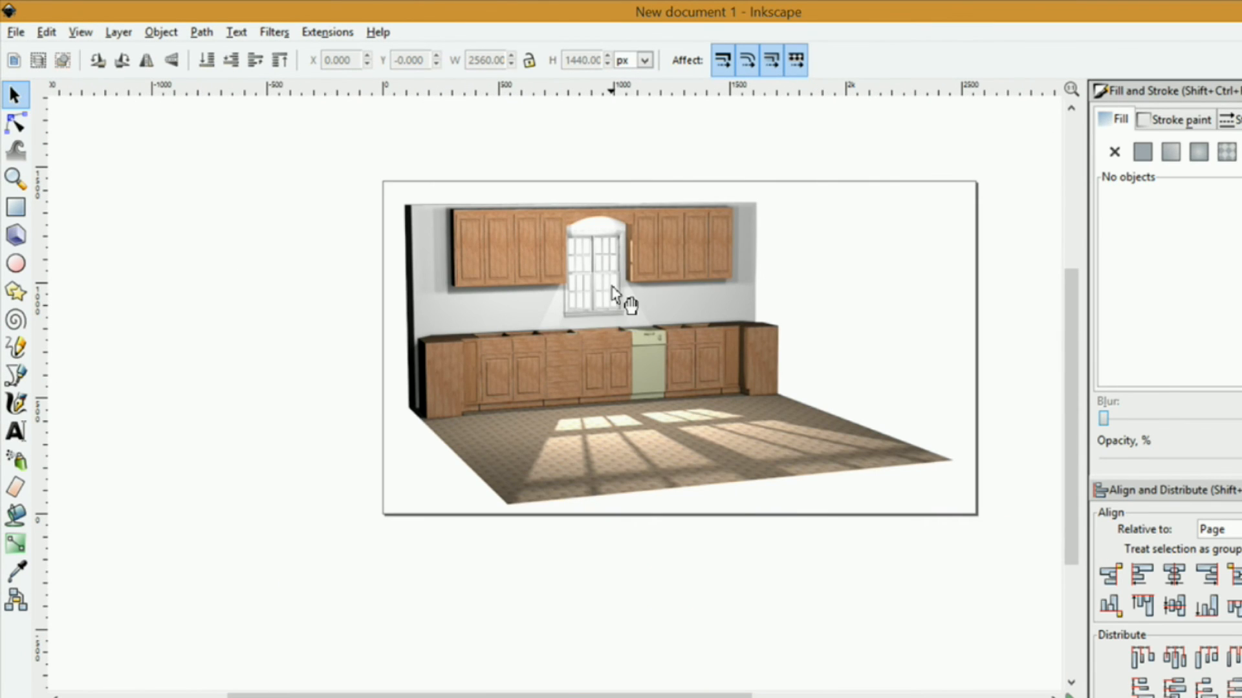
scroll(617, 299, "up", 3)
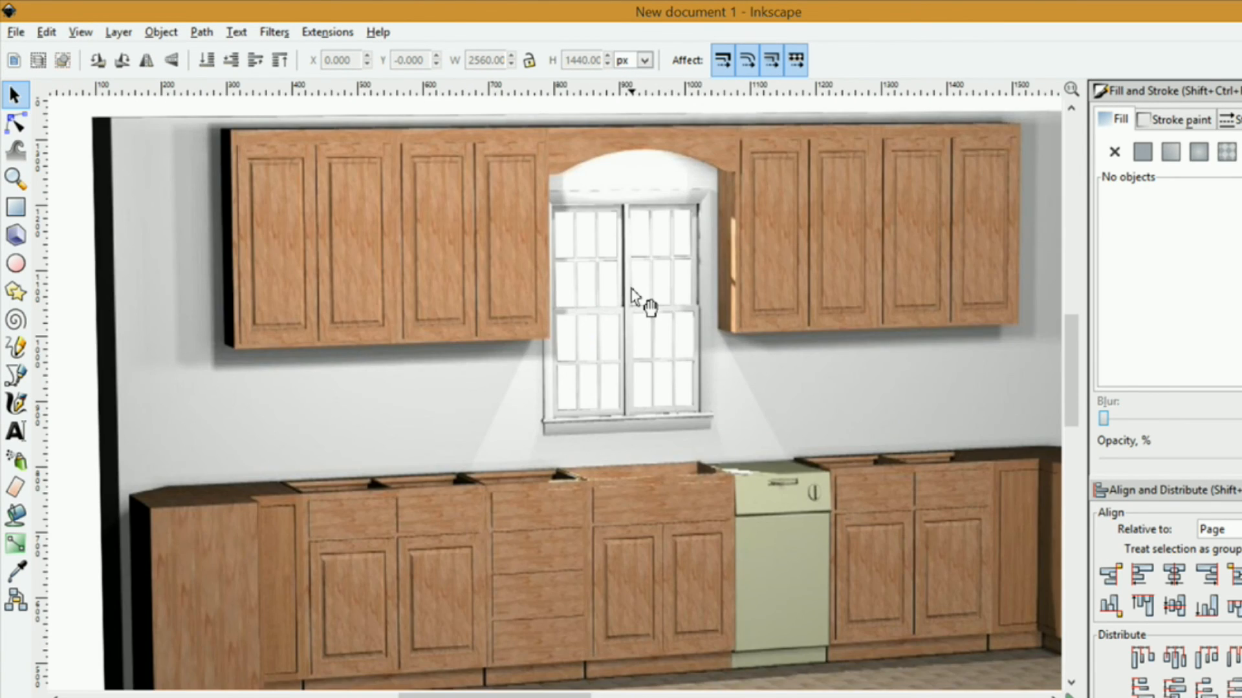
scroll(631, 294, "down", 2)
scroll(689, 315, "down", 1)
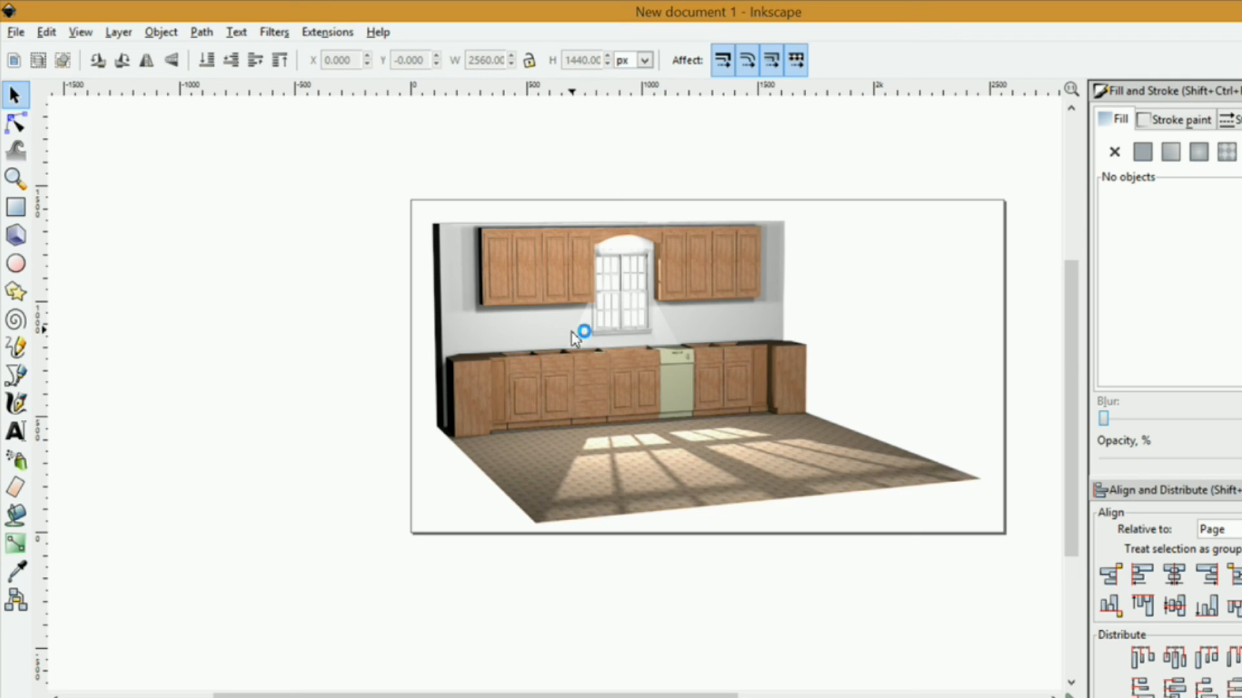
Step: Import the barn picture TB002531 from the 20010905 pictures folder as an embedded image
left_click(16, 32)
left_click(49, 202)
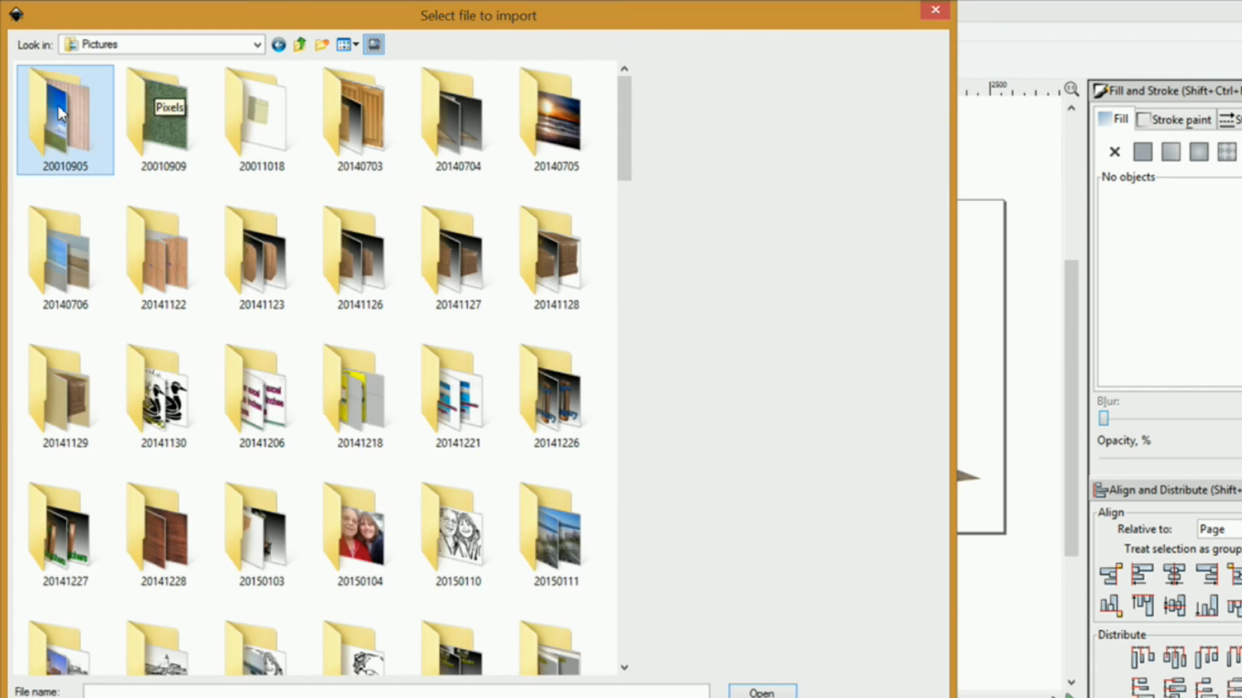
double_click(62, 114)
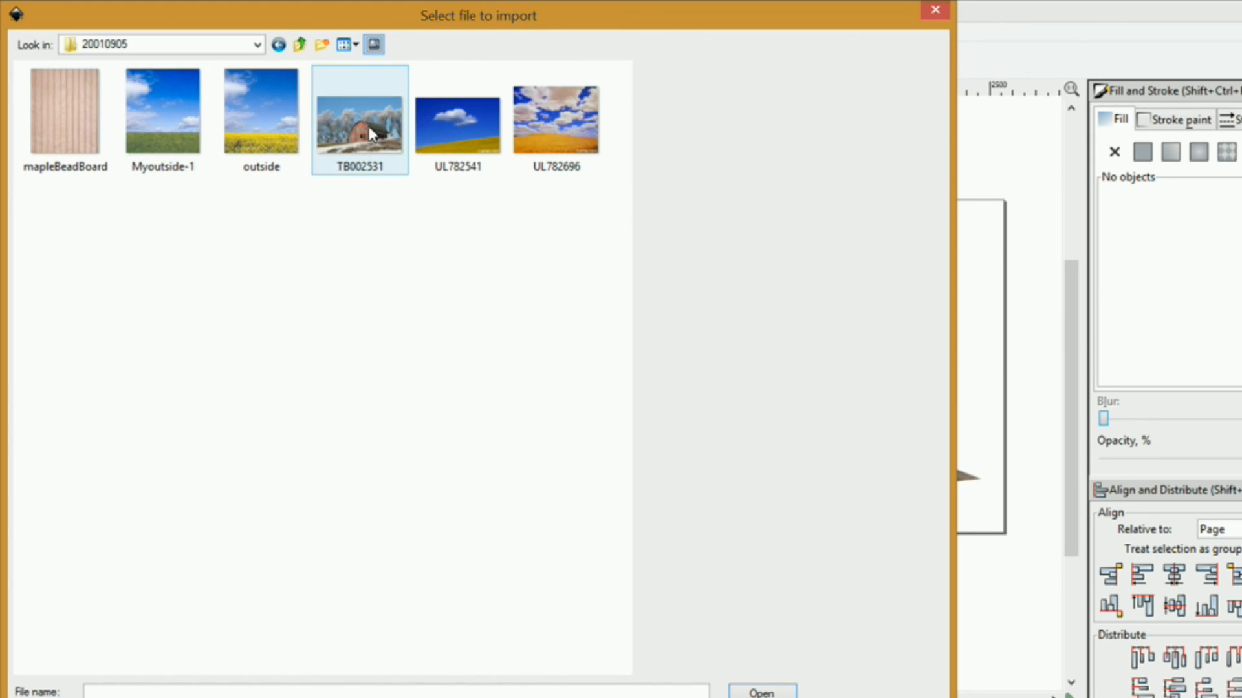
left_click(353, 134)
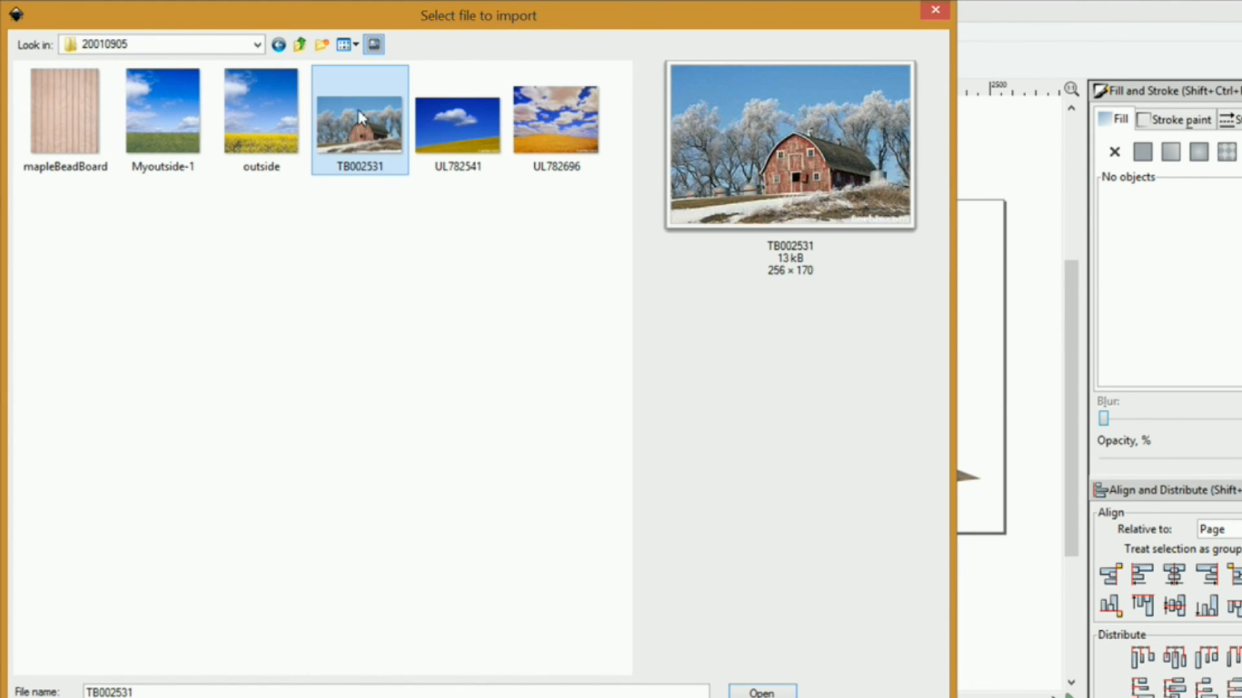
left_click(770, 692)
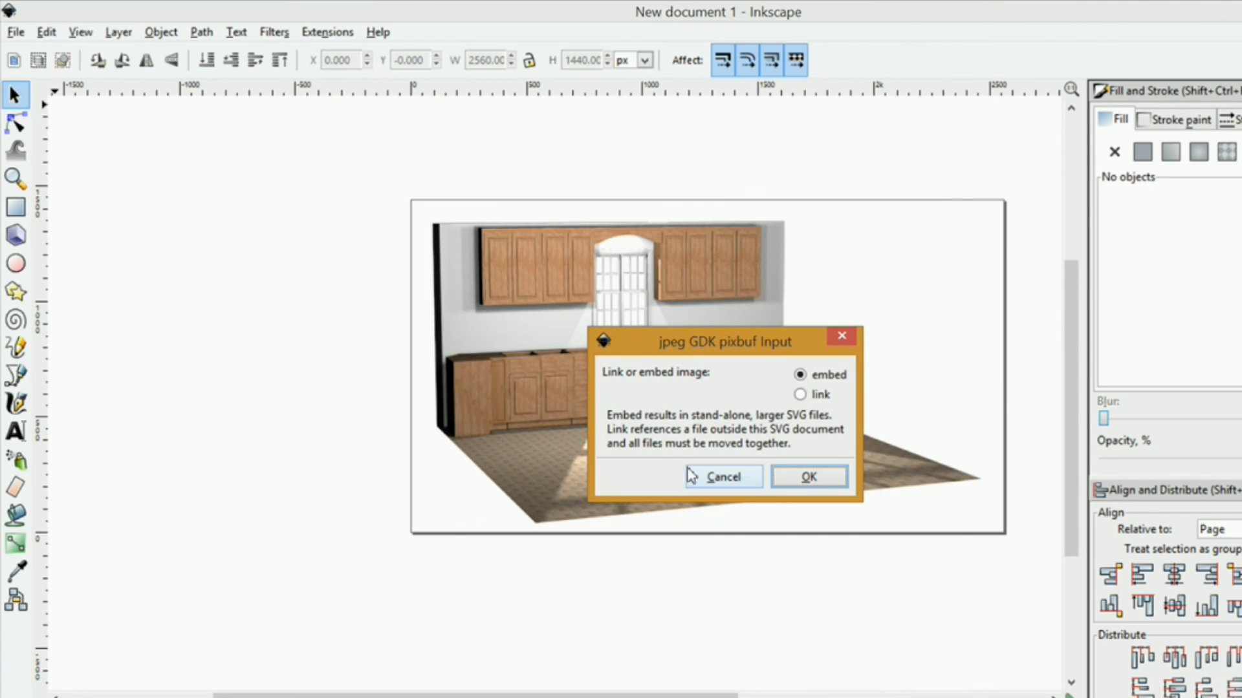
left_click(809, 476)
Step: Place the barn picture over the kitchen window and enlarge it with locked proportions to about 466 × 309 px
left_click_drag(839, 472, 624, 318)
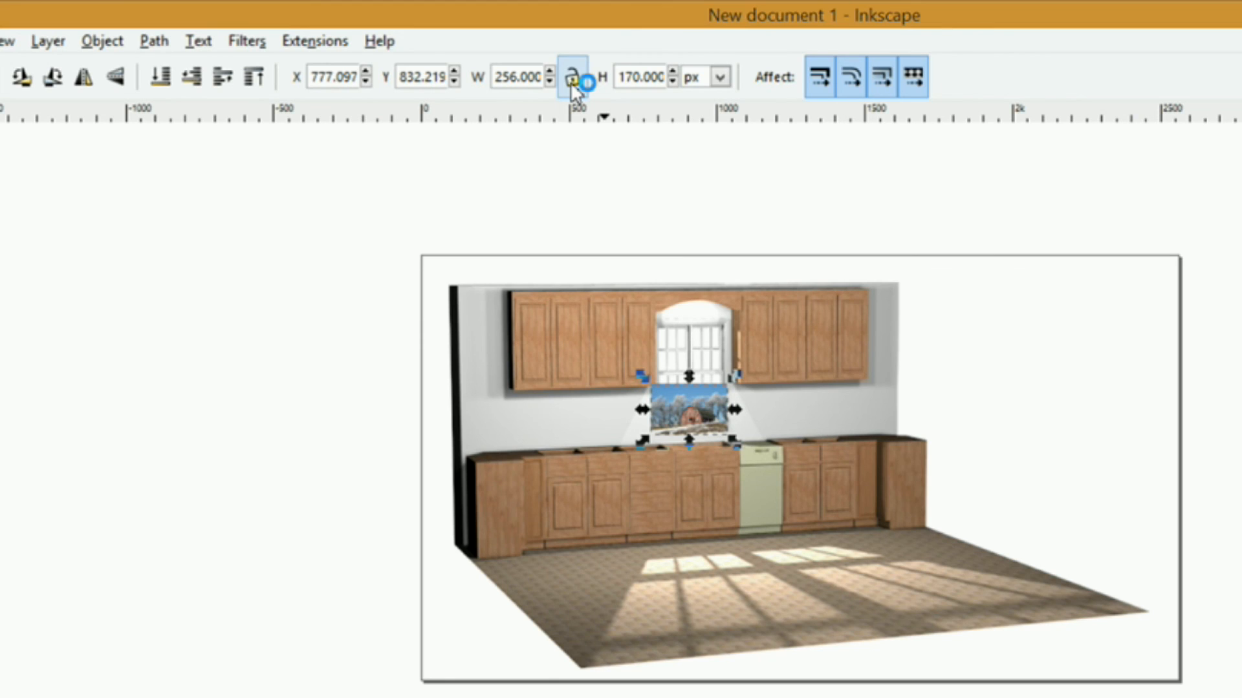
left_click(571, 77)
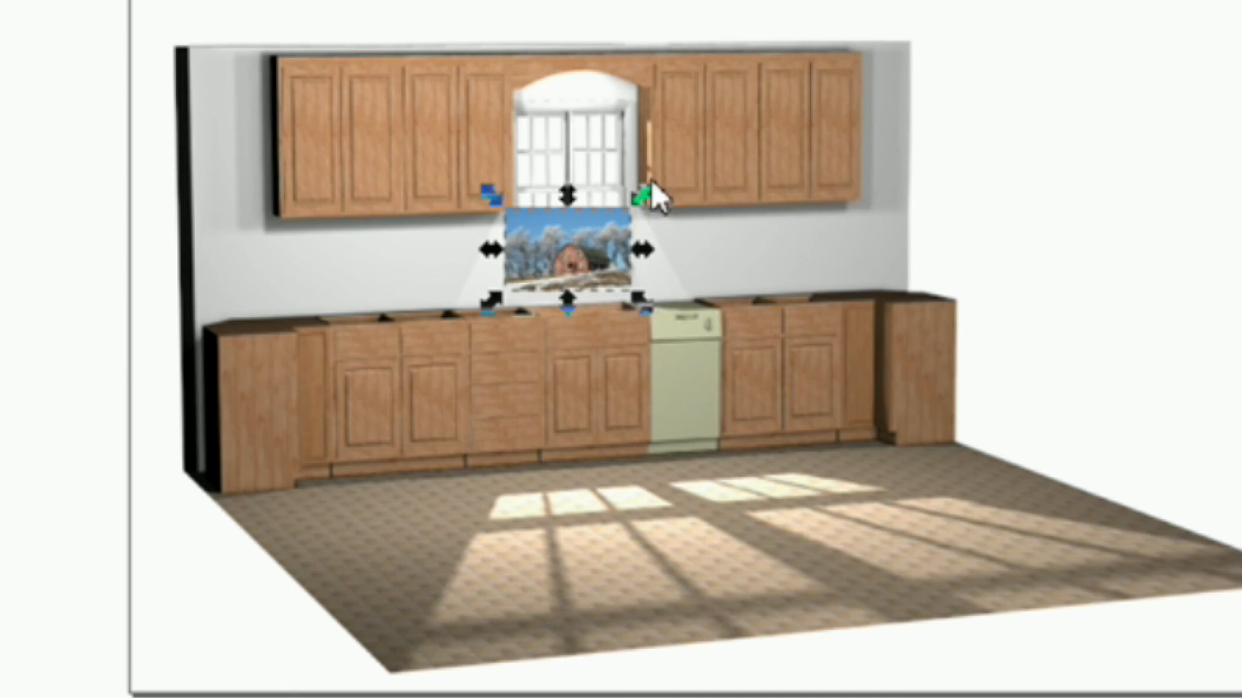
left_click_drag(735, 378, 793, 315)
left_click_drag(654, 177, 554, 166)
left_click_drag(633, 222, 658, 251)
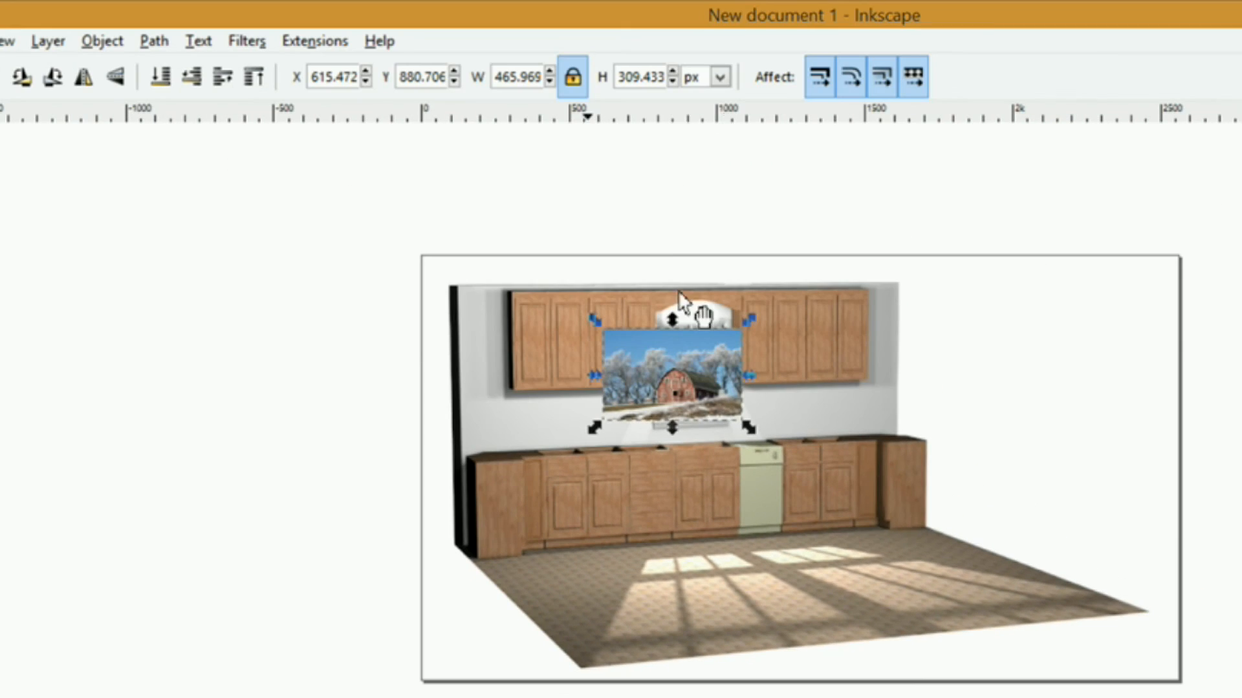